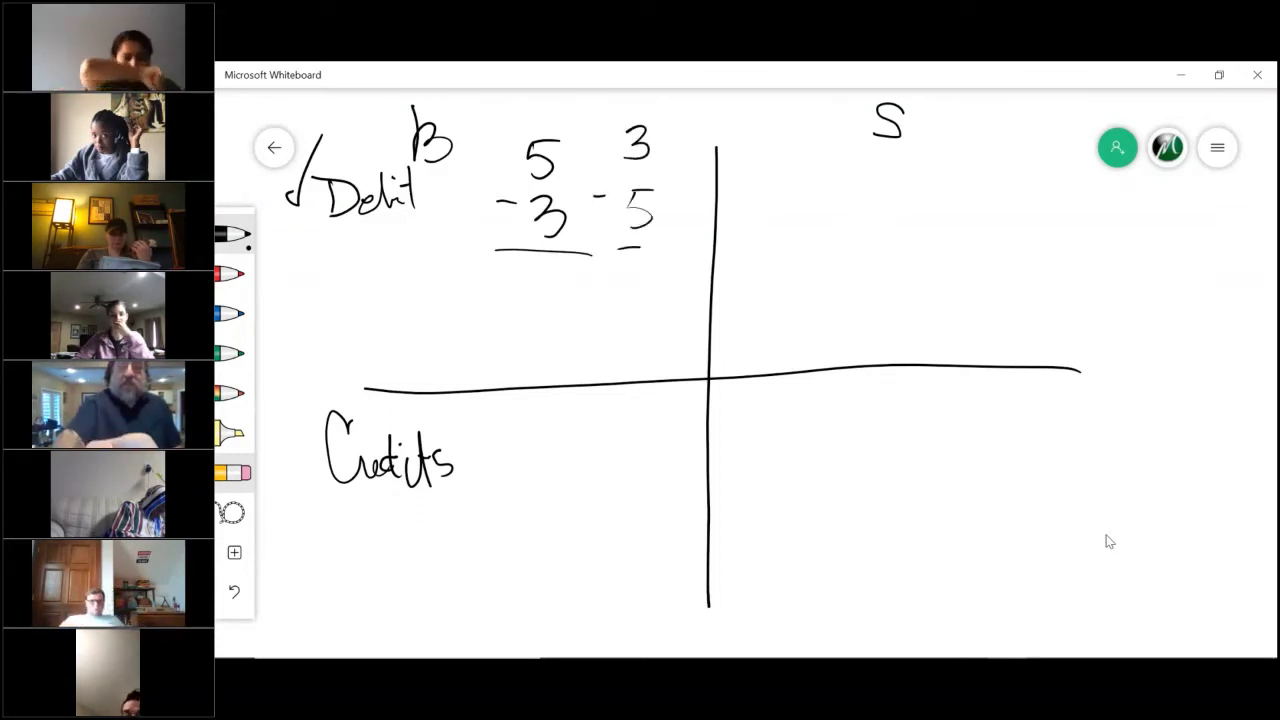
Erase the subtraction examples and write 'Credit' in black ink under S
click(232, 472)
mouse_move(548, 145)
mouse_down()
mouse_move(512, 198)
mouse_move(586, 217)
mouse_move(651, 197)
mouse_move(632, 132)
mouse_move(651, 254)
mouse_up()
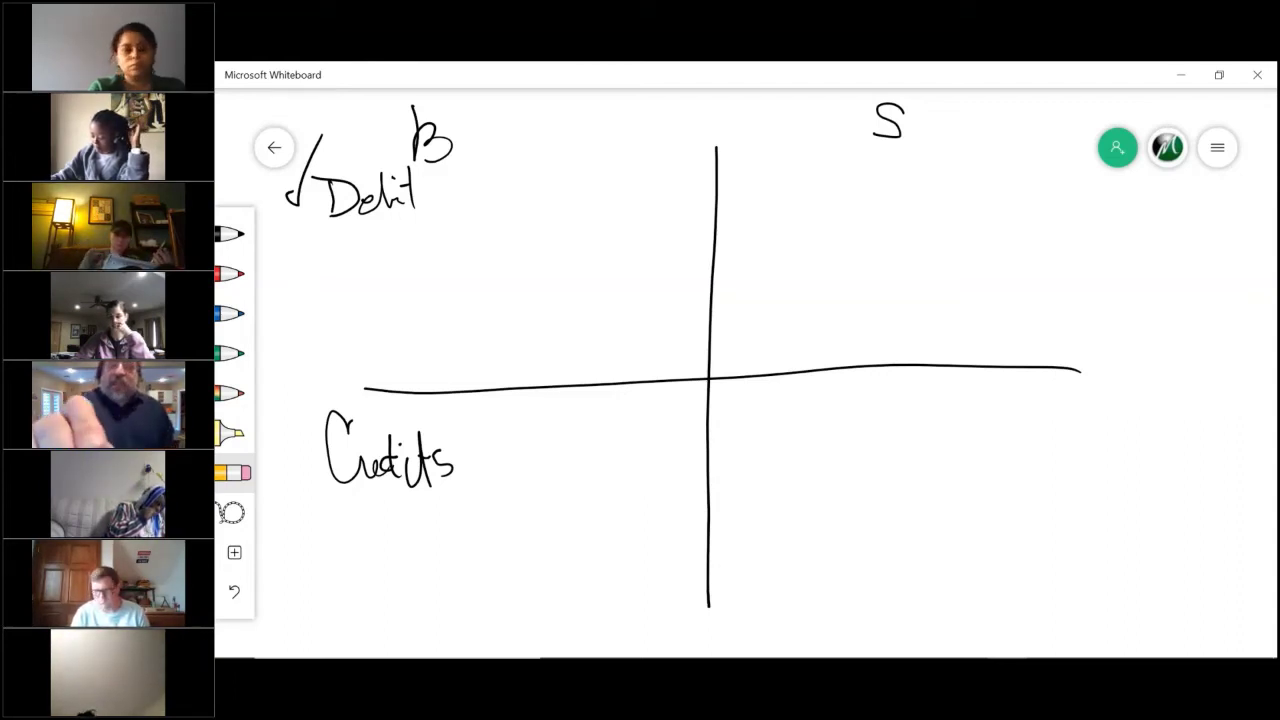
click(231, 234)
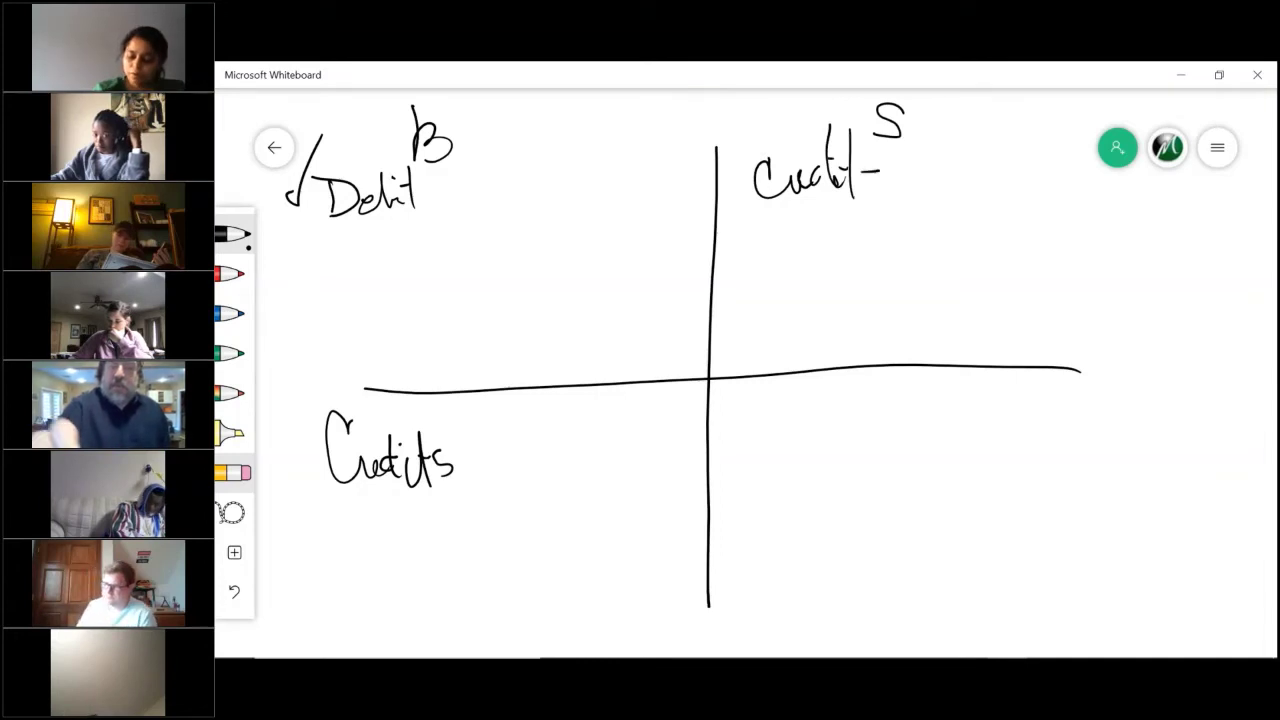
drag(786, 392, 789, 451)
mouse_move(792, 425)
mouse_down()
mouse_move(805, 418)
mouse_move(834, 453)
mouse_up()
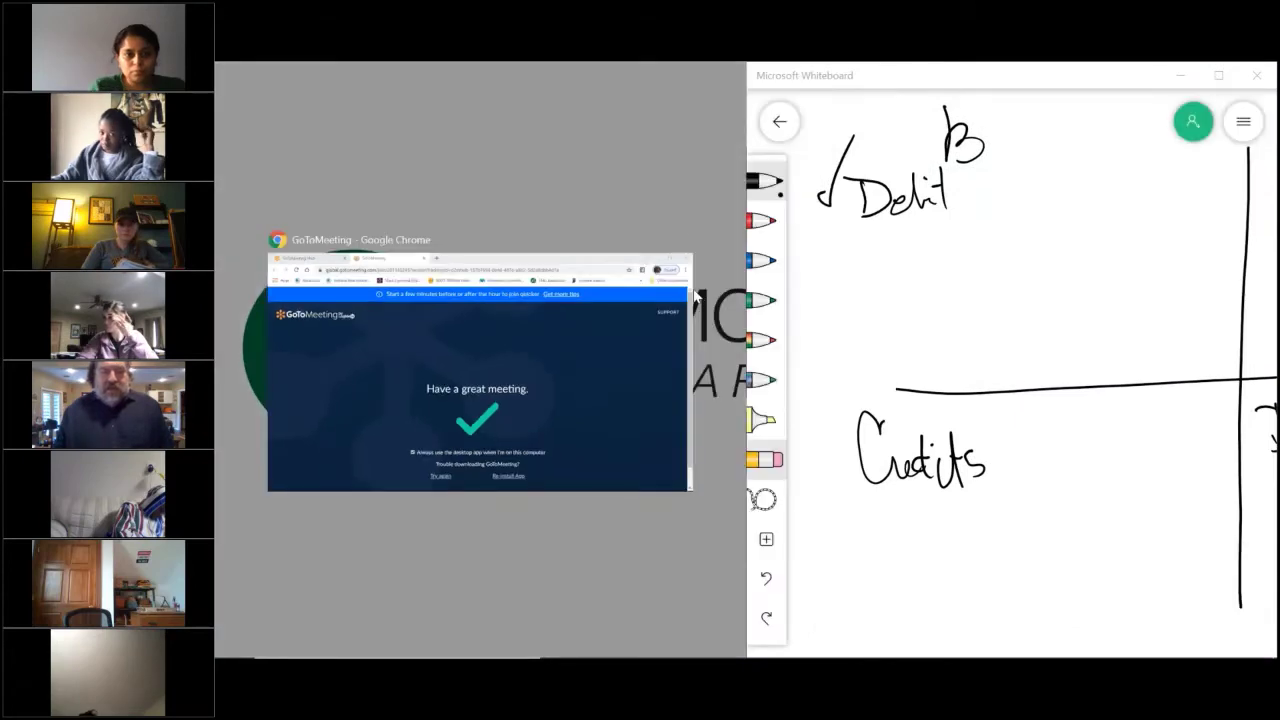
Switch to the Chapter 14 practice PDF, restore its window and zoom it to 75%
key(alt+Tab)
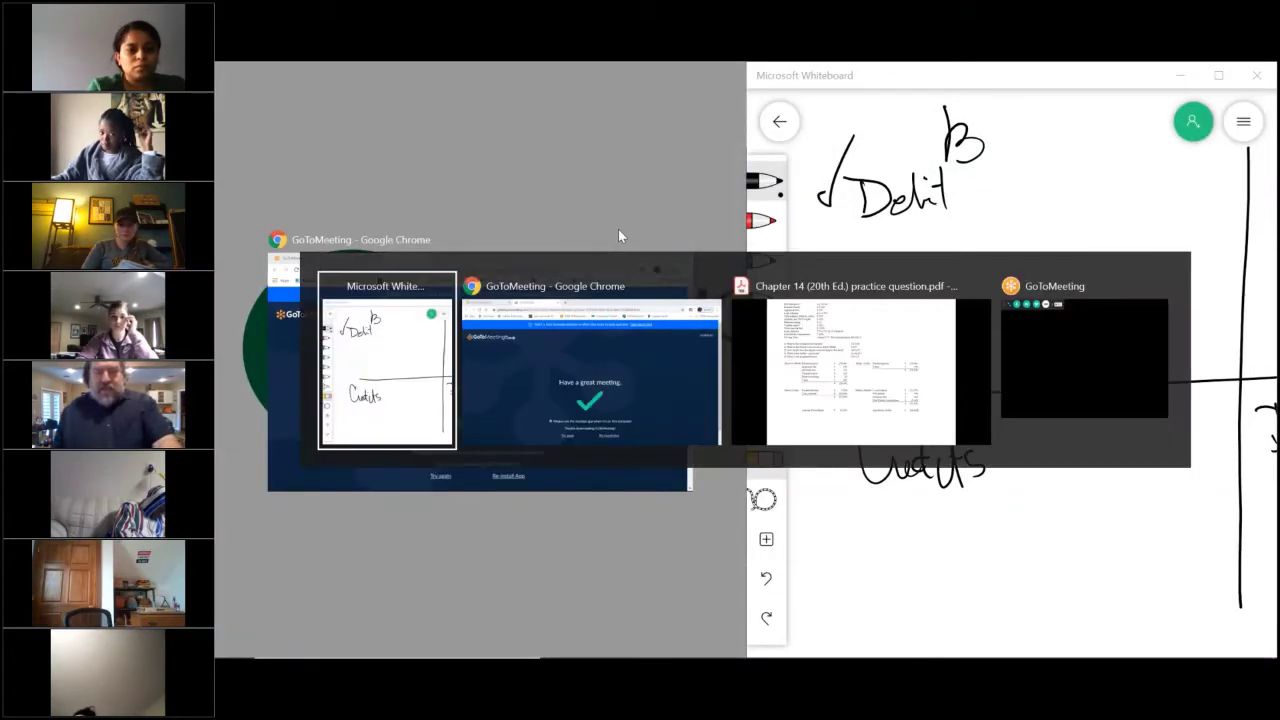
key(alt+Tab)
key(alt+Tab)
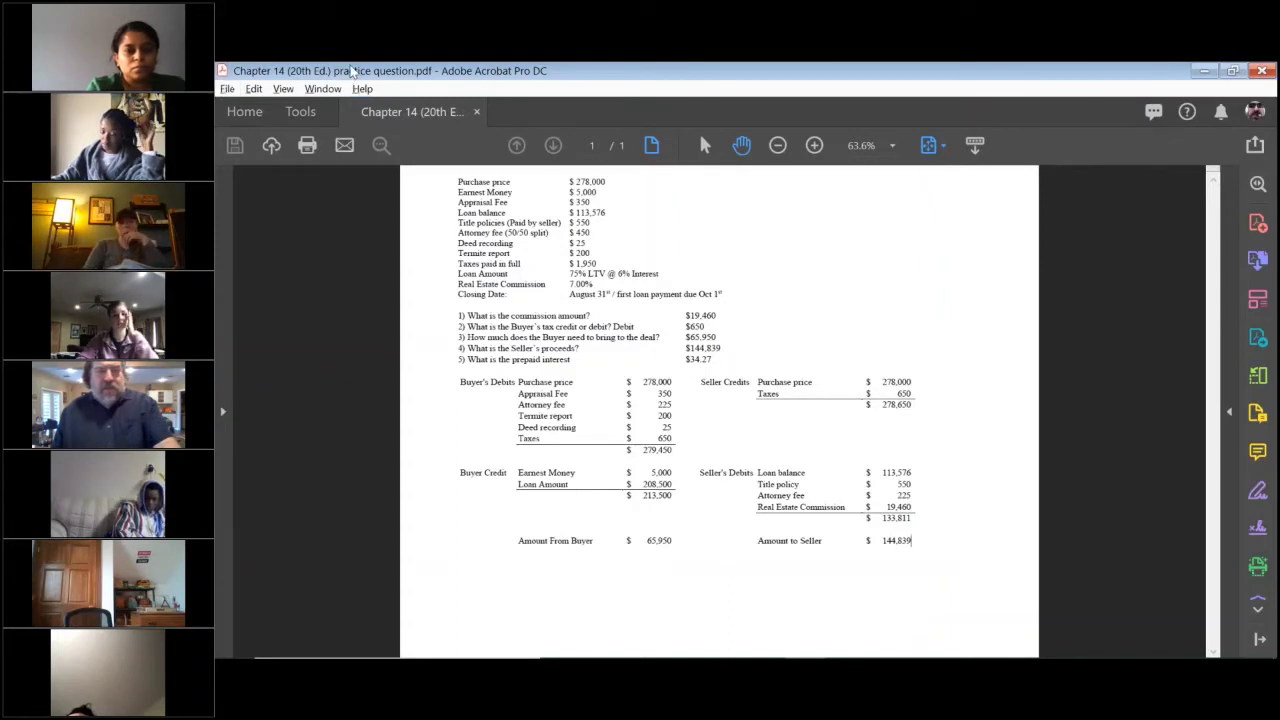
double_click(352, 70)
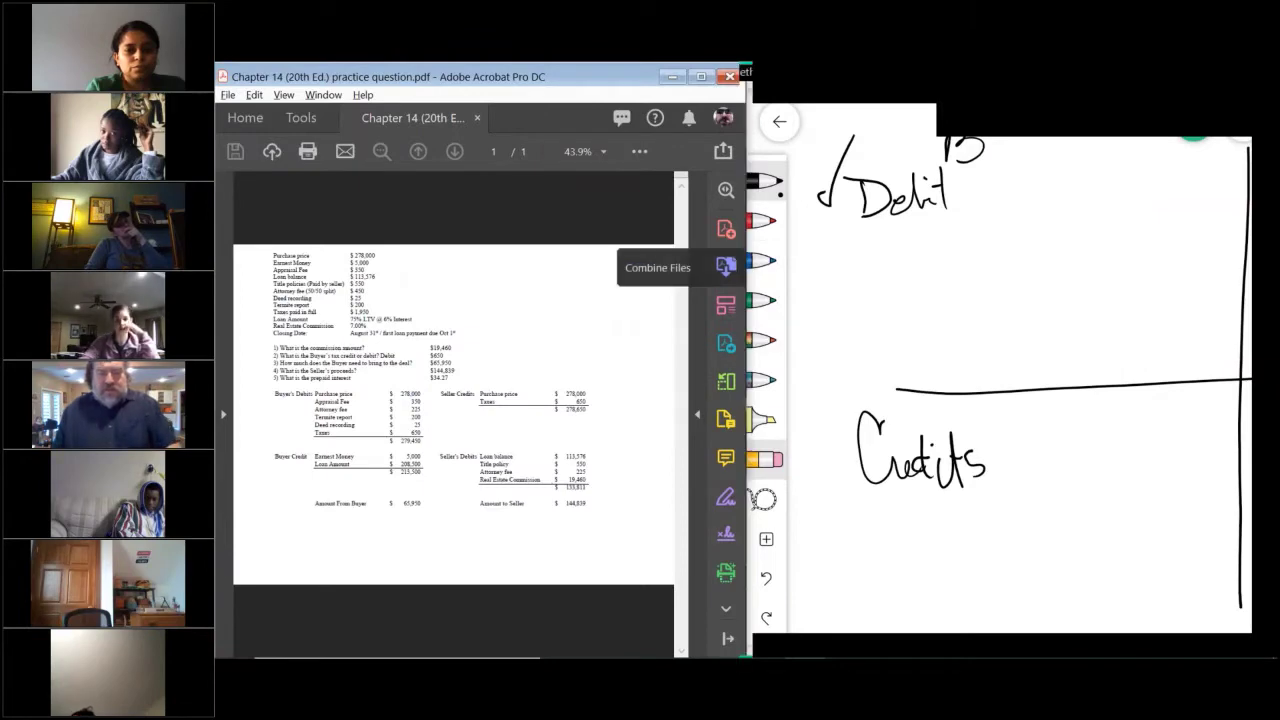
scroll(524, 307, up, 3)
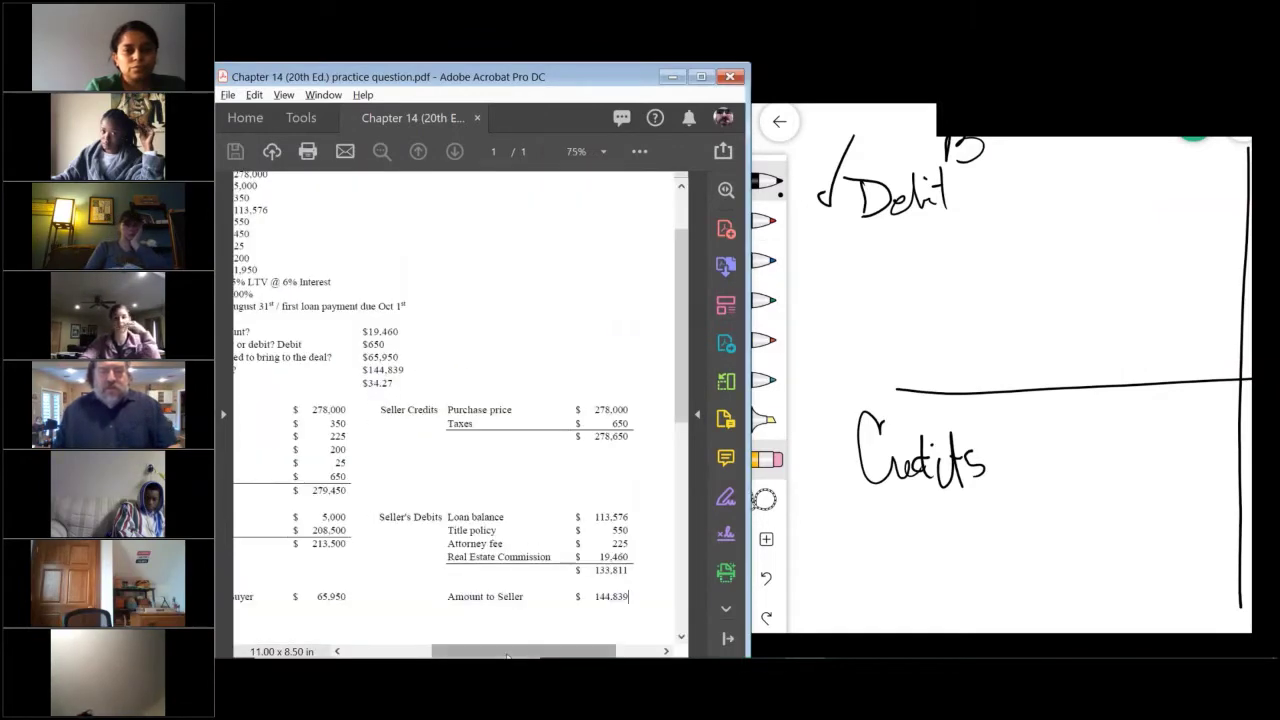
drag(507, 653, 414, 617)
scroll(414, 617, up, 1)
Back in Whiteboard, select all the ink and scale the Debit/Credits chart down
click(1052, 420)
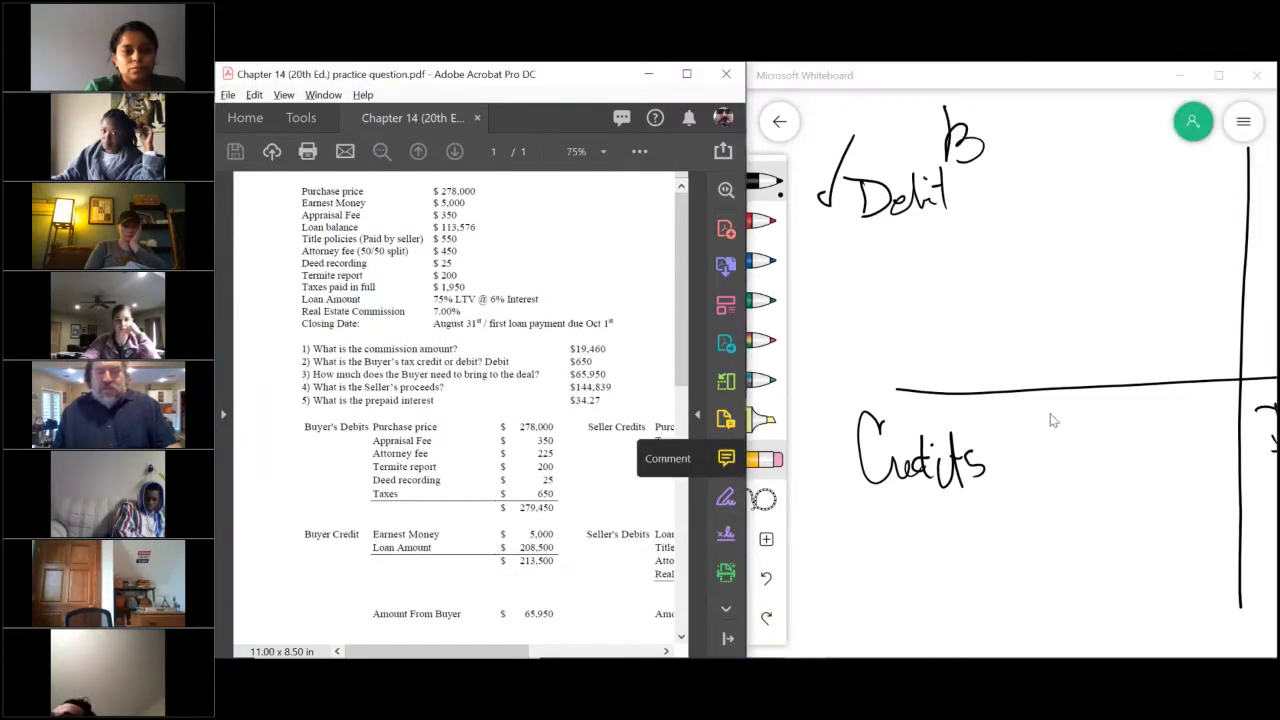
key(ctrl+a)
scroll(1100, 400, down, 5)
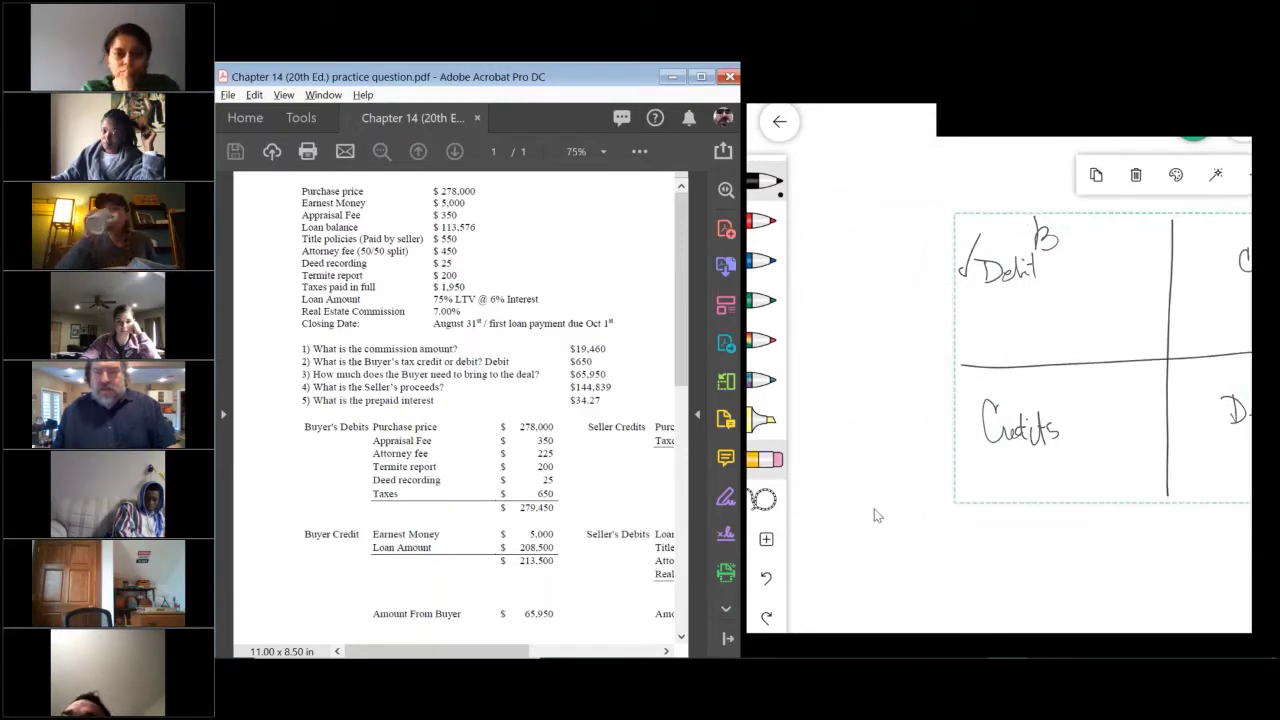
Pan the whiteboard to bring the right-hand Credit and Debits quadrants into view
mouse_move(1078, 561)
mouse_down()
mouse_move(930, 571)
mouse_move(974, 560)
mouse_up()
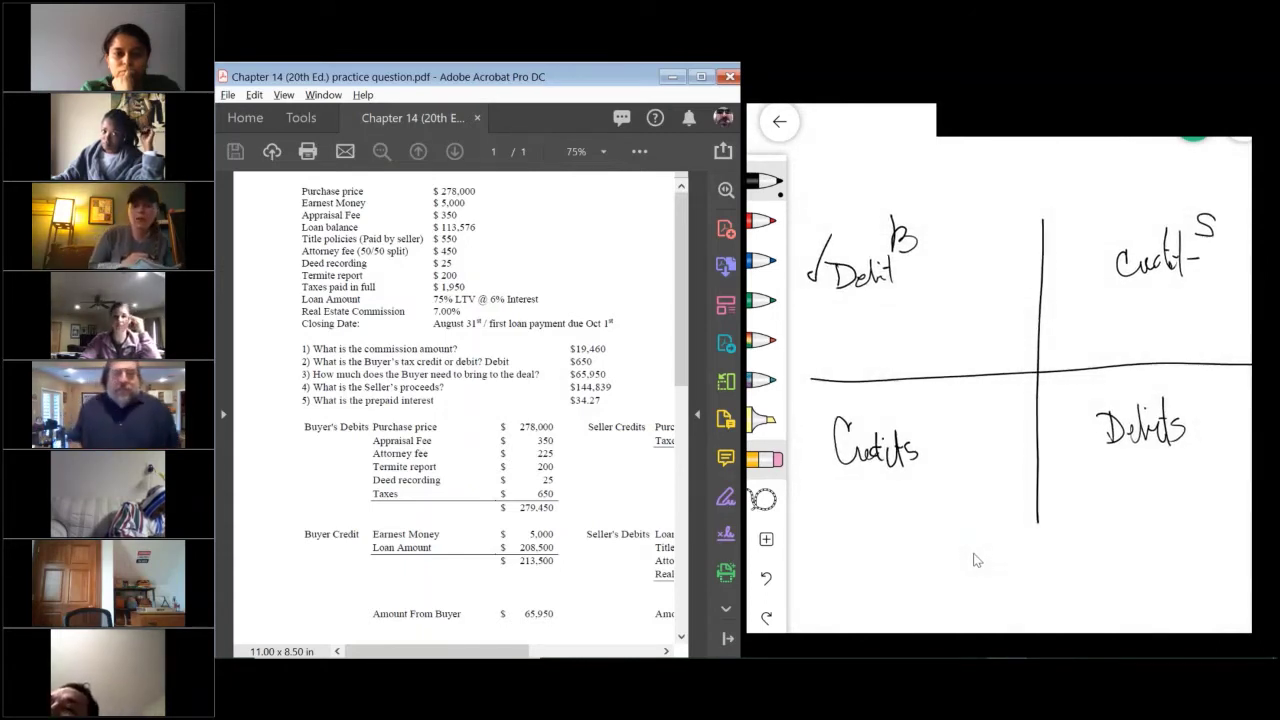
click(975, 560)
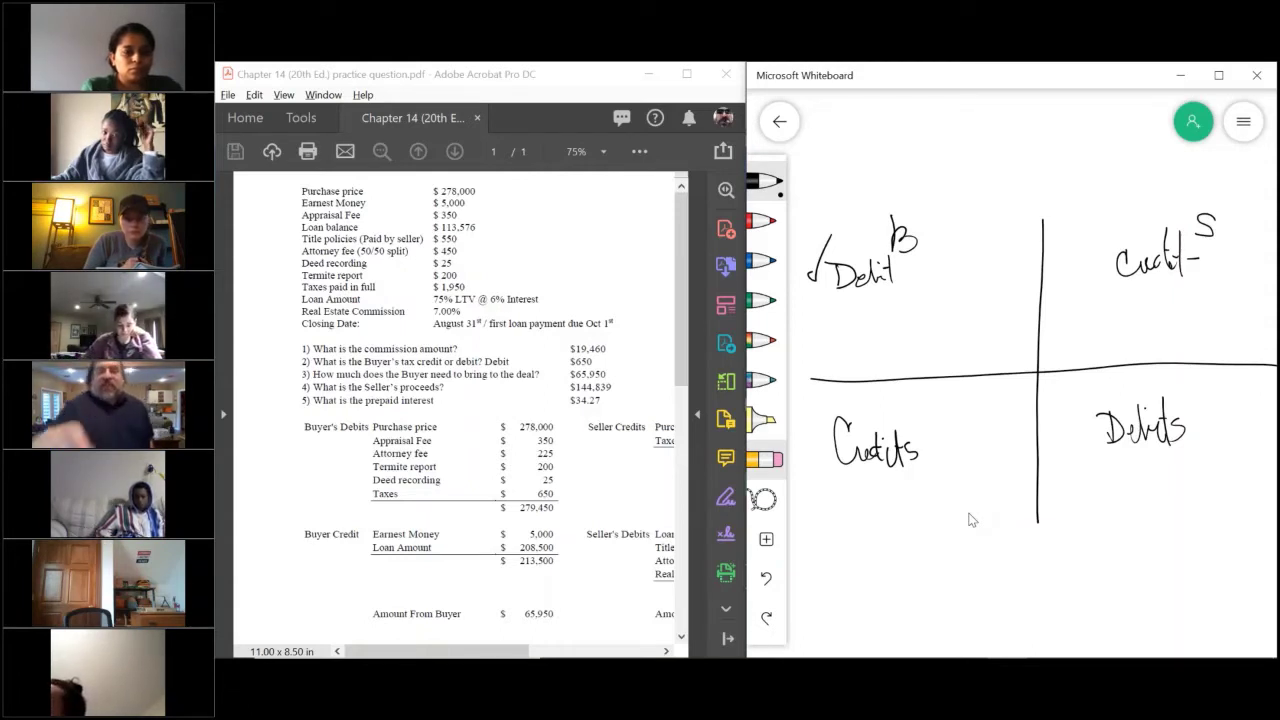
Erase the Debit, Credit, Debits and Credits quadrant labels
click(765, 459)
mouse_move(812, 250)
mouse_down()
mouse_move(820, 286)
mouse_move(885, 268)
mouse_up()
drag(1100, 262, 1180, 260)
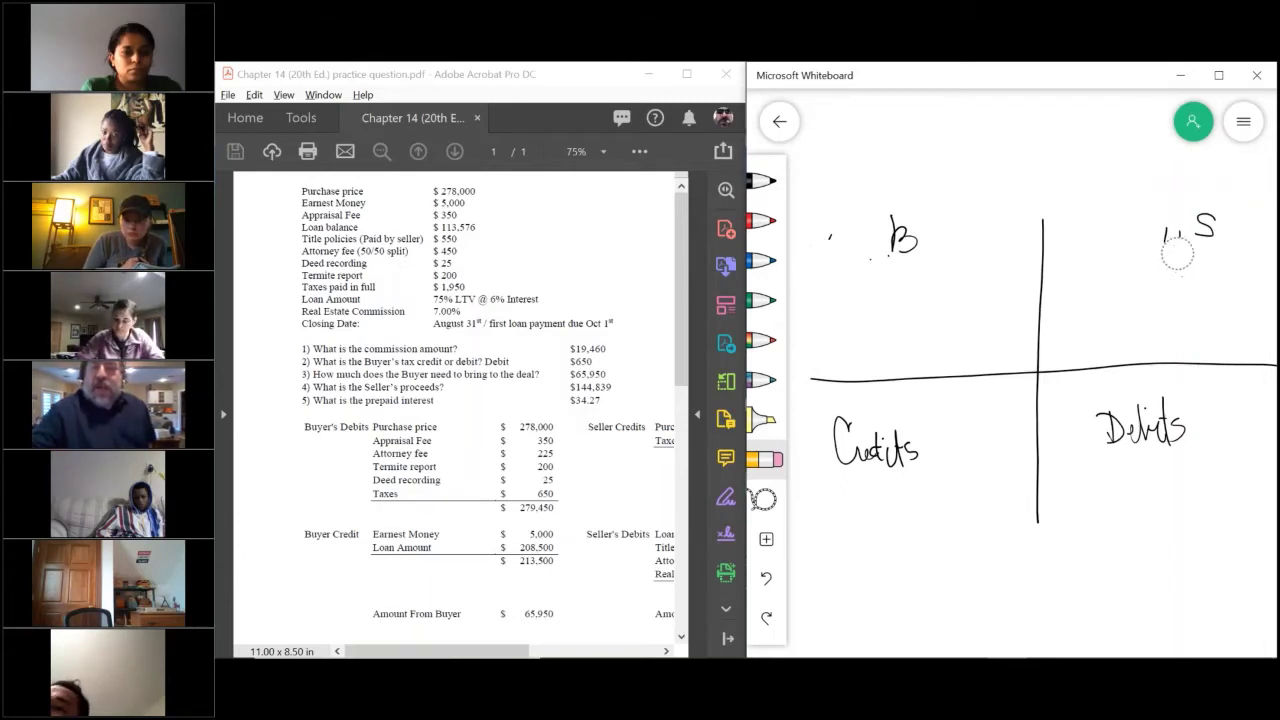
mouse_move(1190, 421)
mouse_down()
mouse_move(1100, 414)
mouse_move(1167, 436)
mouse_up()
drag(914, 457, 842, 449)
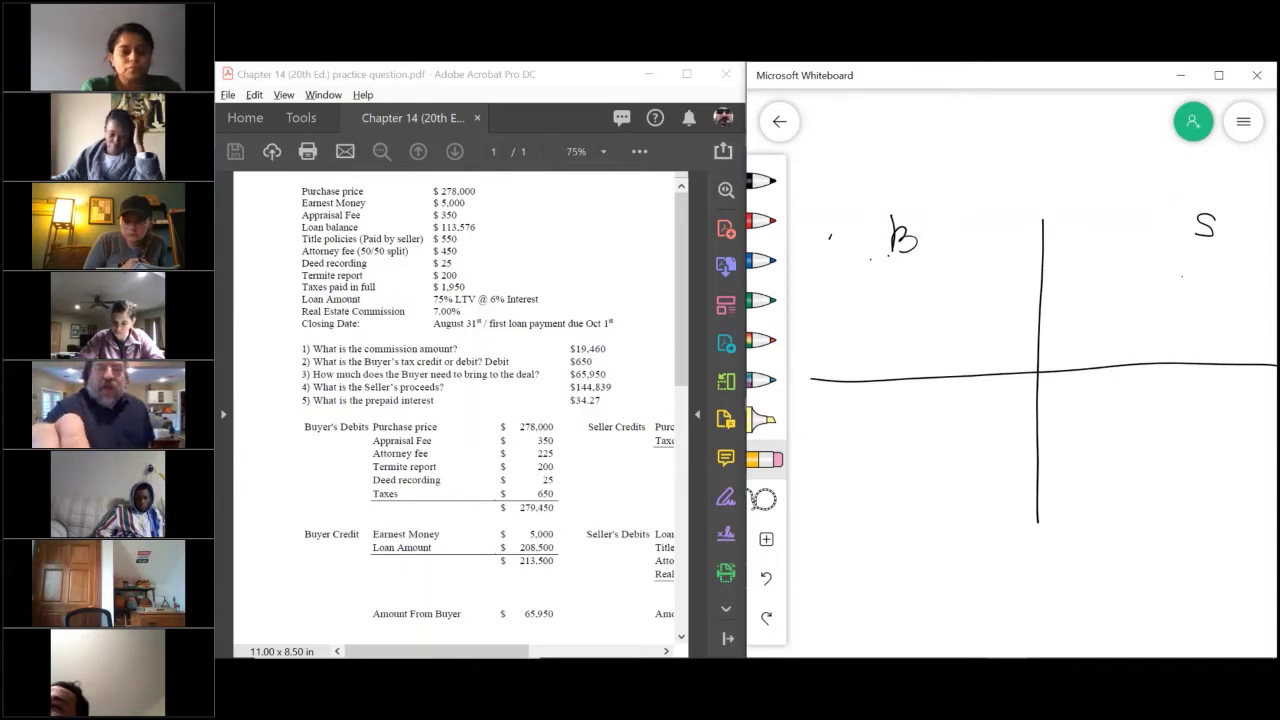
Erase the old B and S headings and write fresh B and S above the cross in black
click(762, 181)
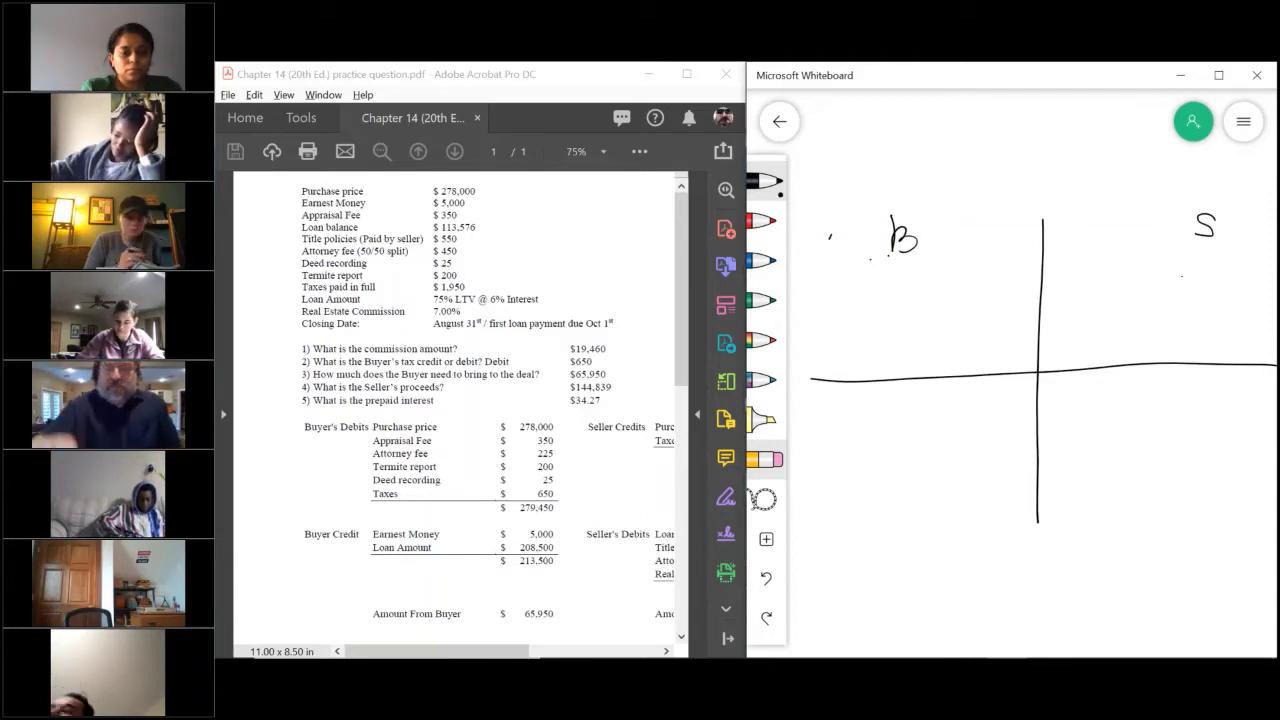
click(764, 459)
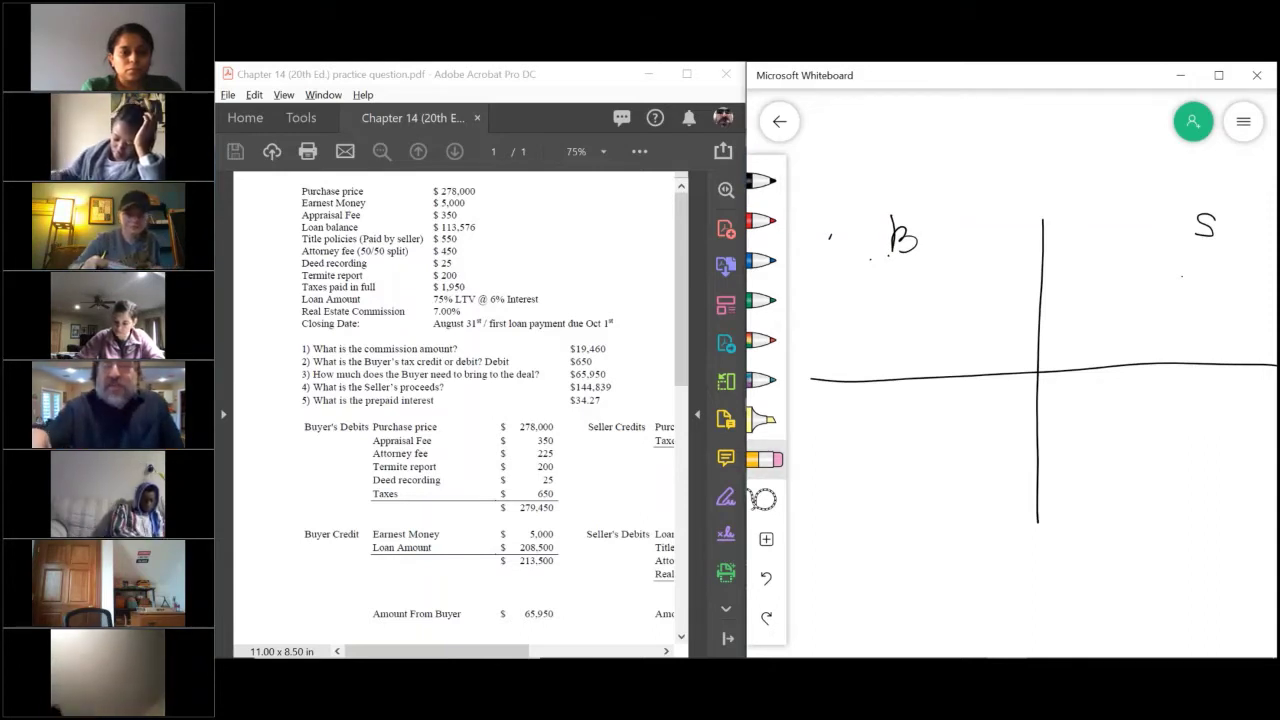
mouse_move(905, 240)
mouse_down()
mouse_move(892, 233)
mouse_move(906, 242)
mouse_up()
drag(1120, 223, 1211, 229)
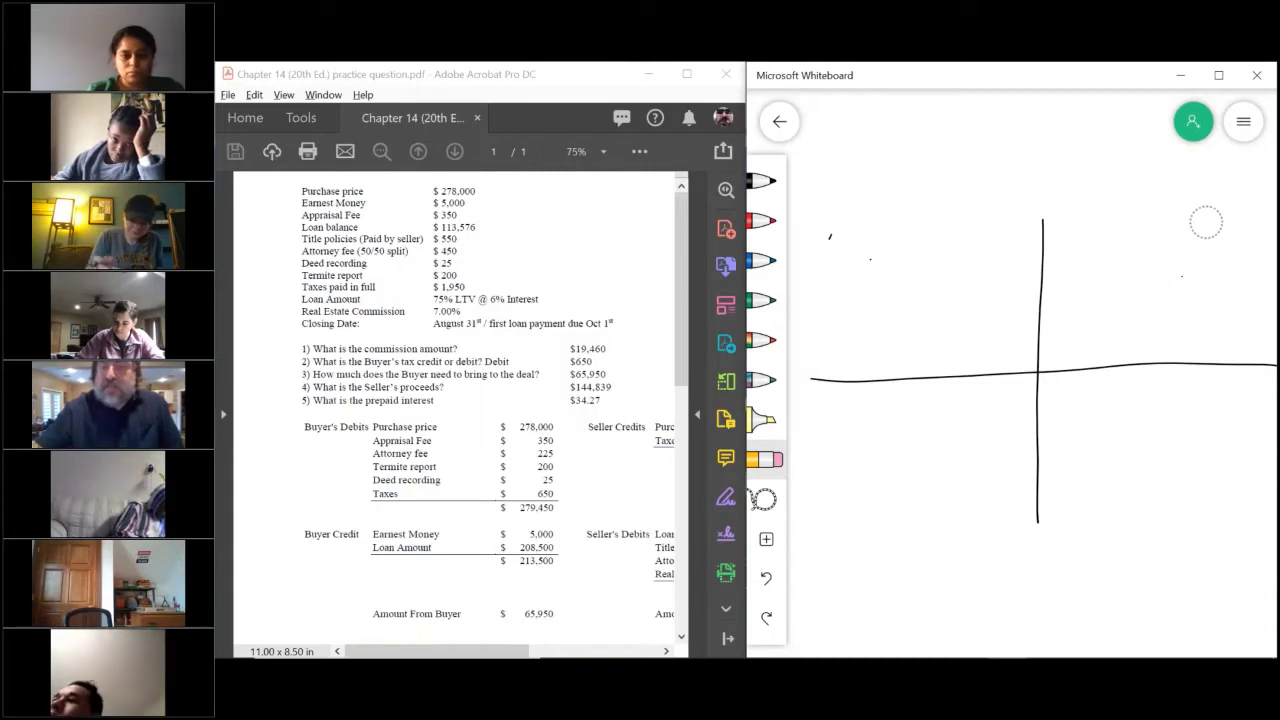
click(763, 181)
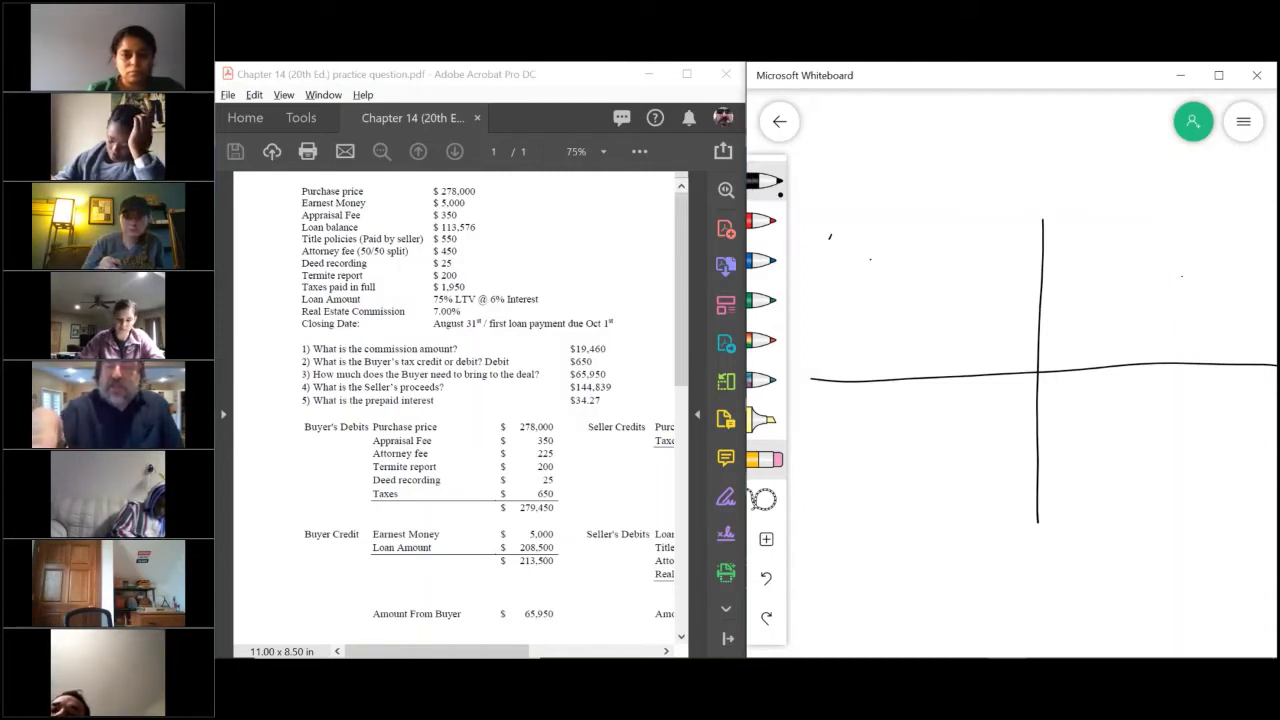
drag(862, 124, 864, 162)
drag(856, 126, 858, 164)
drag(1128, 128, 1098, 152)
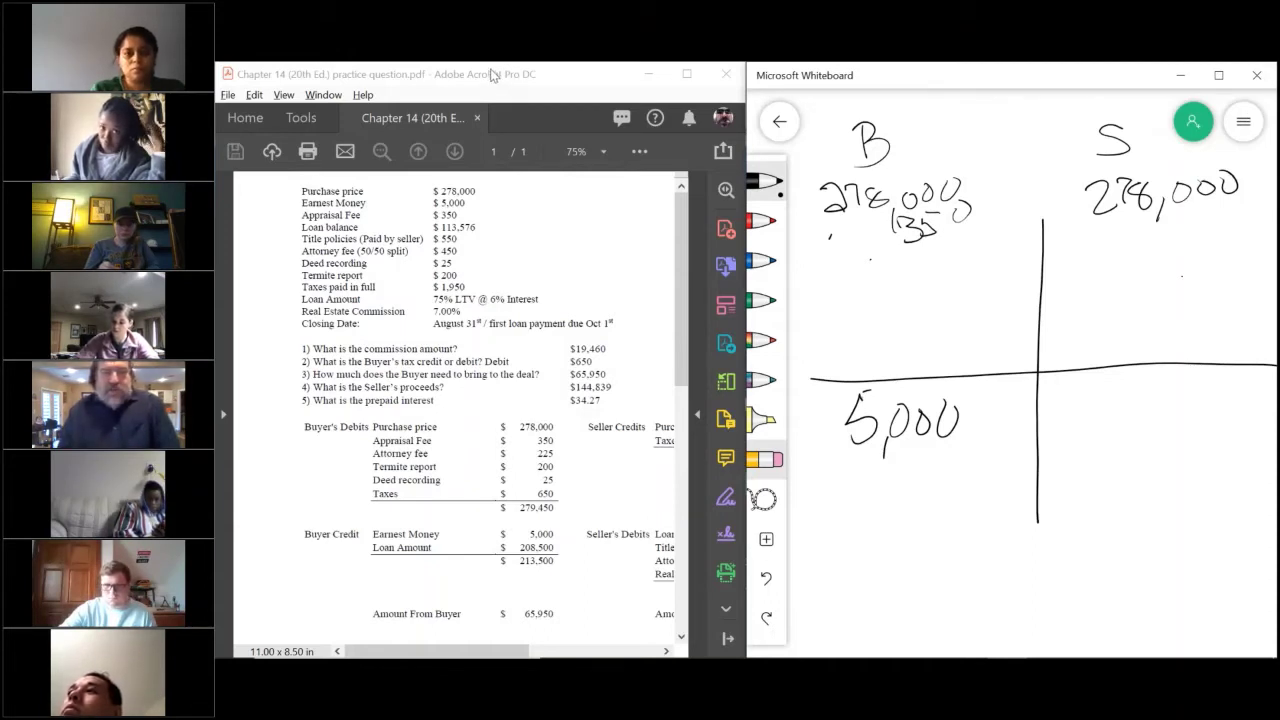
Bring the practice PDF to the front, maximise it and scroll to the loan figures
click(492, 76)
double_click(492, 76)
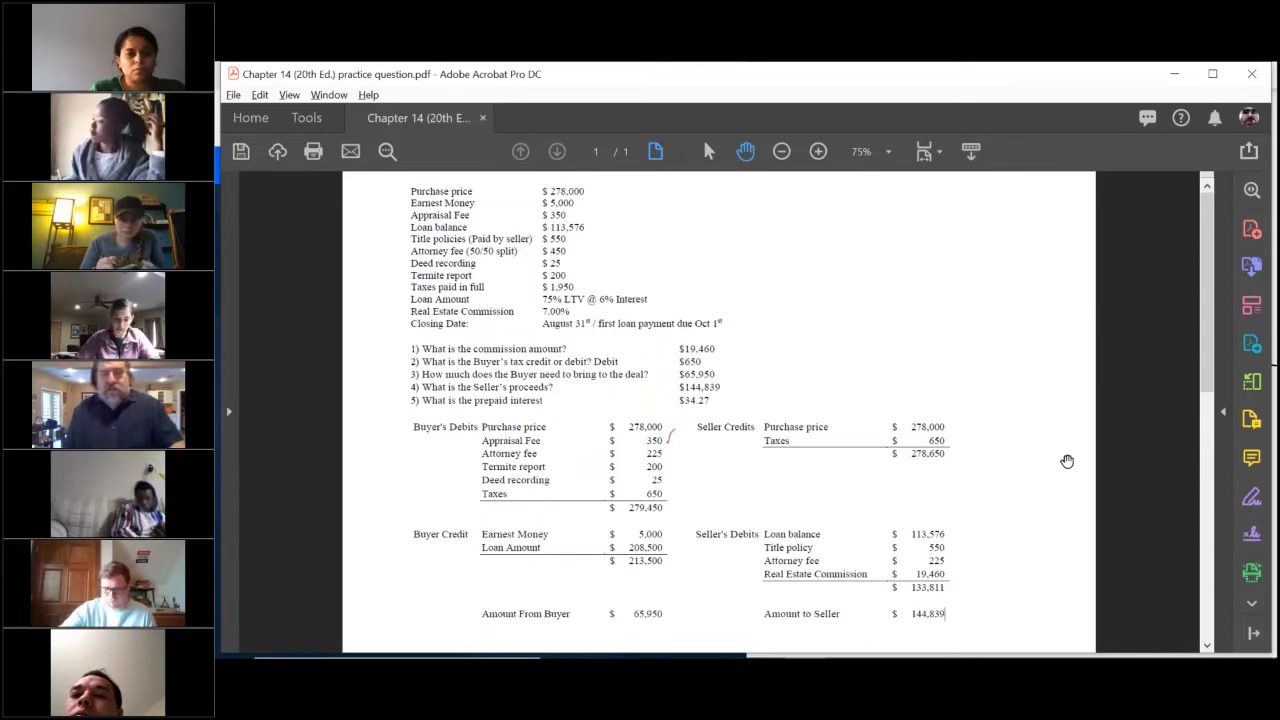
scroll(1067, 461, up, 2)
scroll(1067, 461, up, 3)
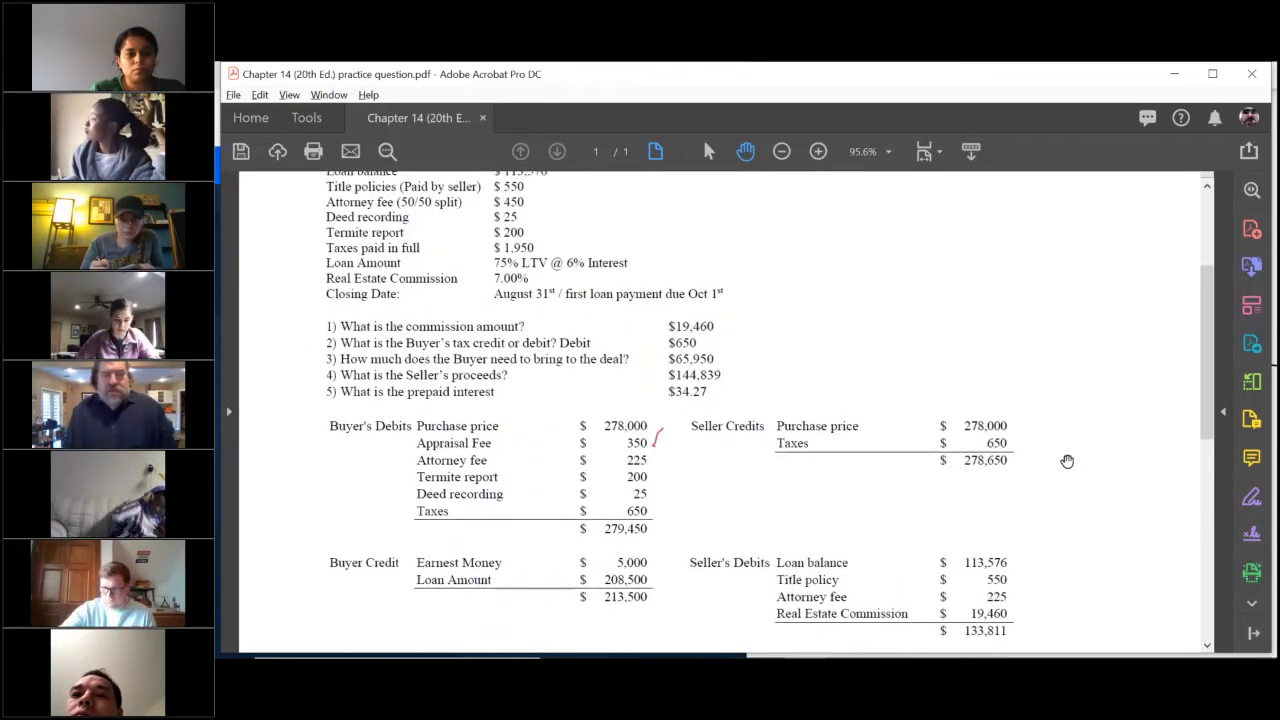
scroll(1067, 461, up, 2)
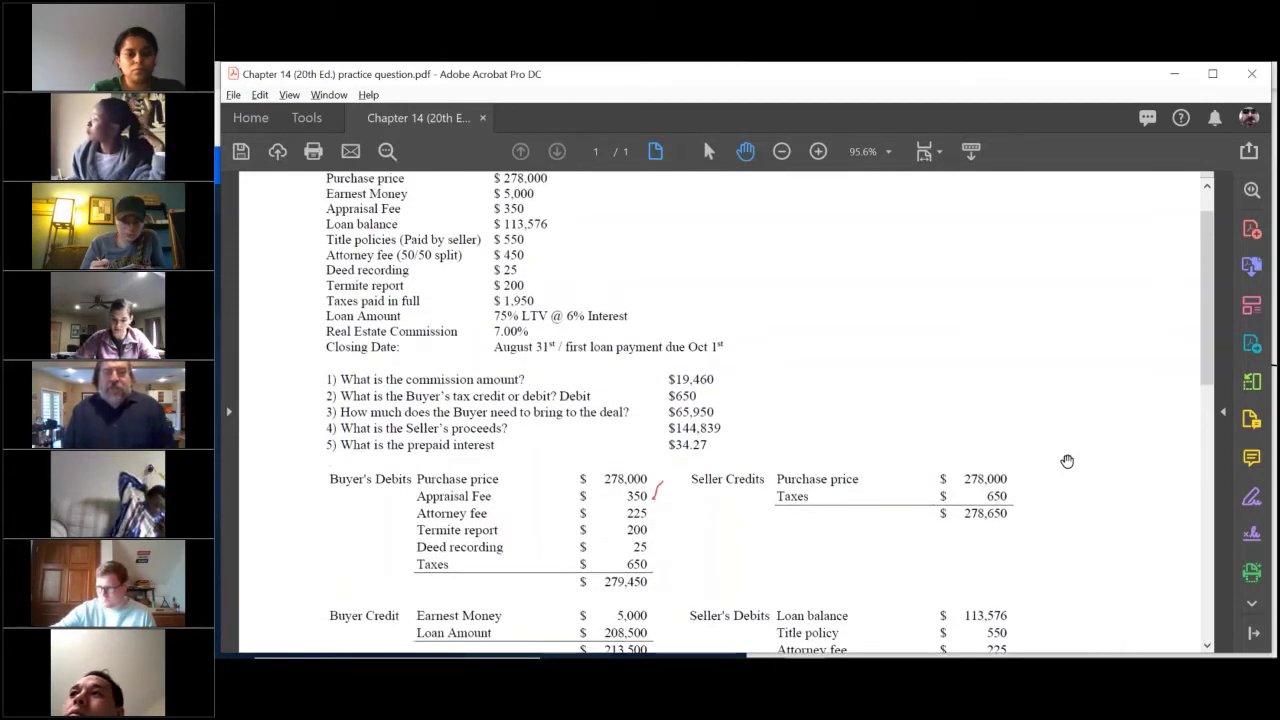
scroll(1067, 461, down, 1)
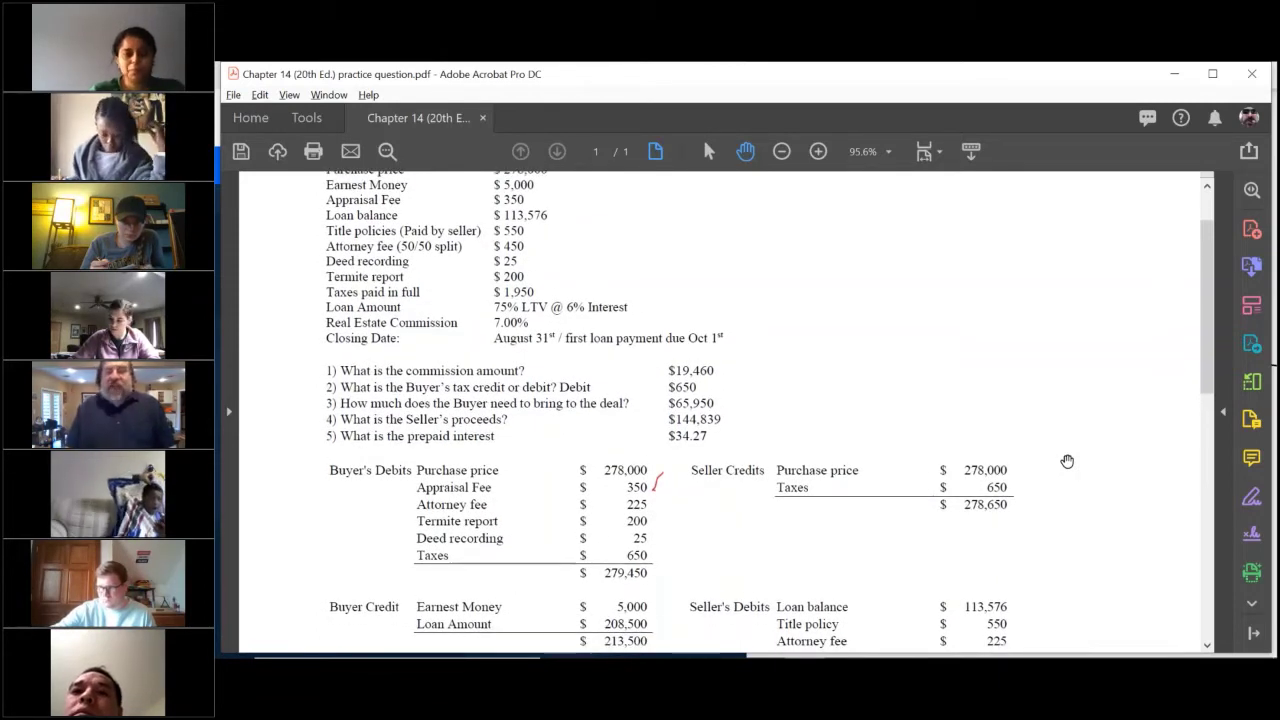
scroll(1067, 461, down, 1)
scroll(1067, 461, down, 3)
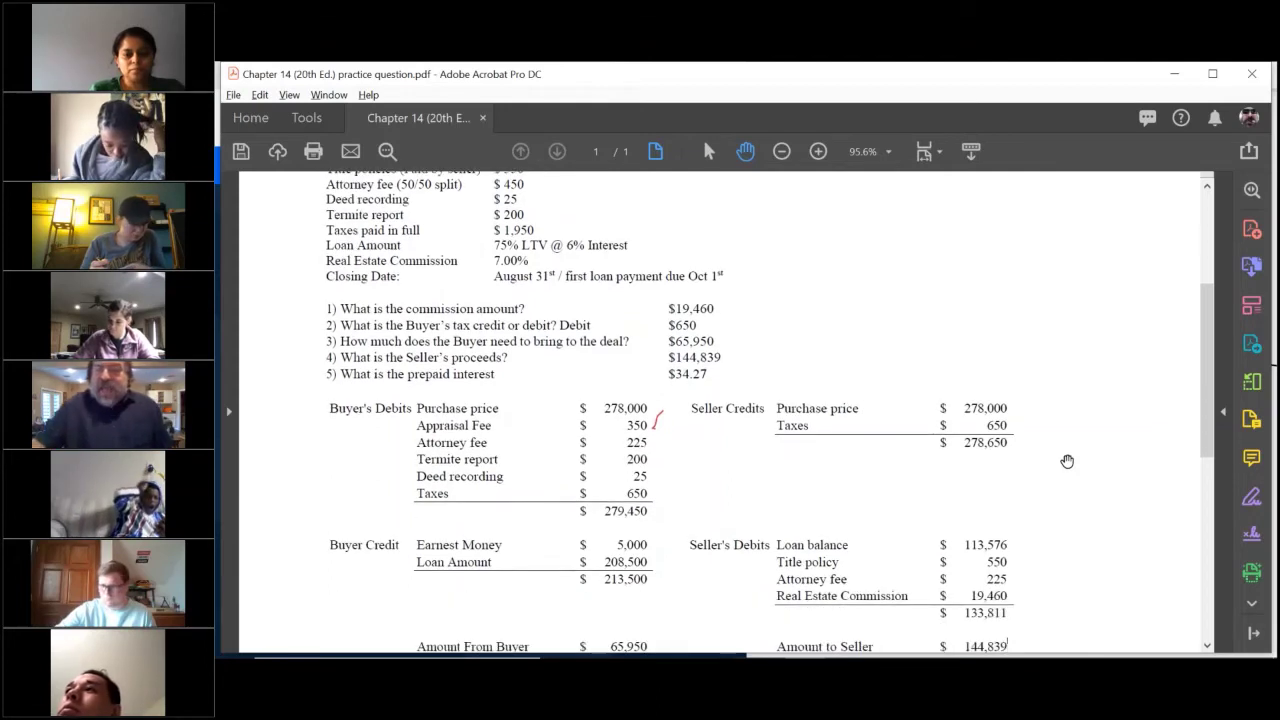
Tick the 113,576 loan balance and mark the 144,839 Amount to Seller in red
drag(1018, 541, 1037, 521)
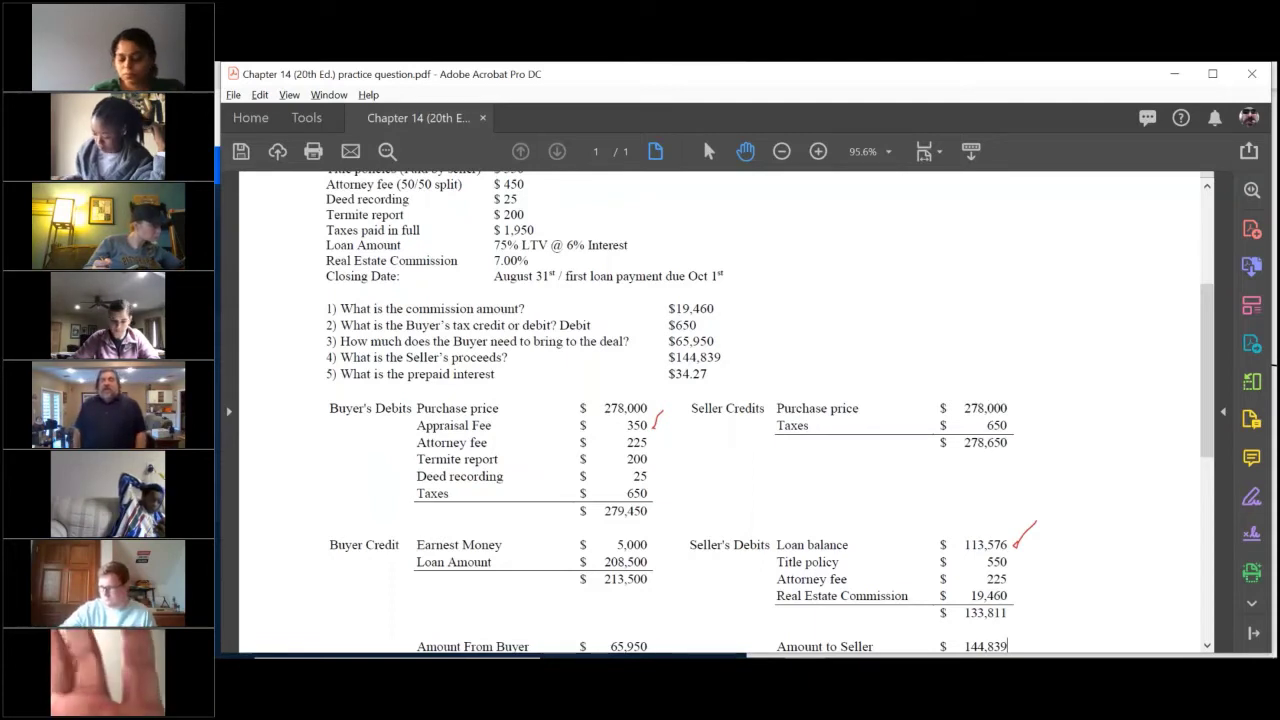
drag(1008, 651, 1008, 642)
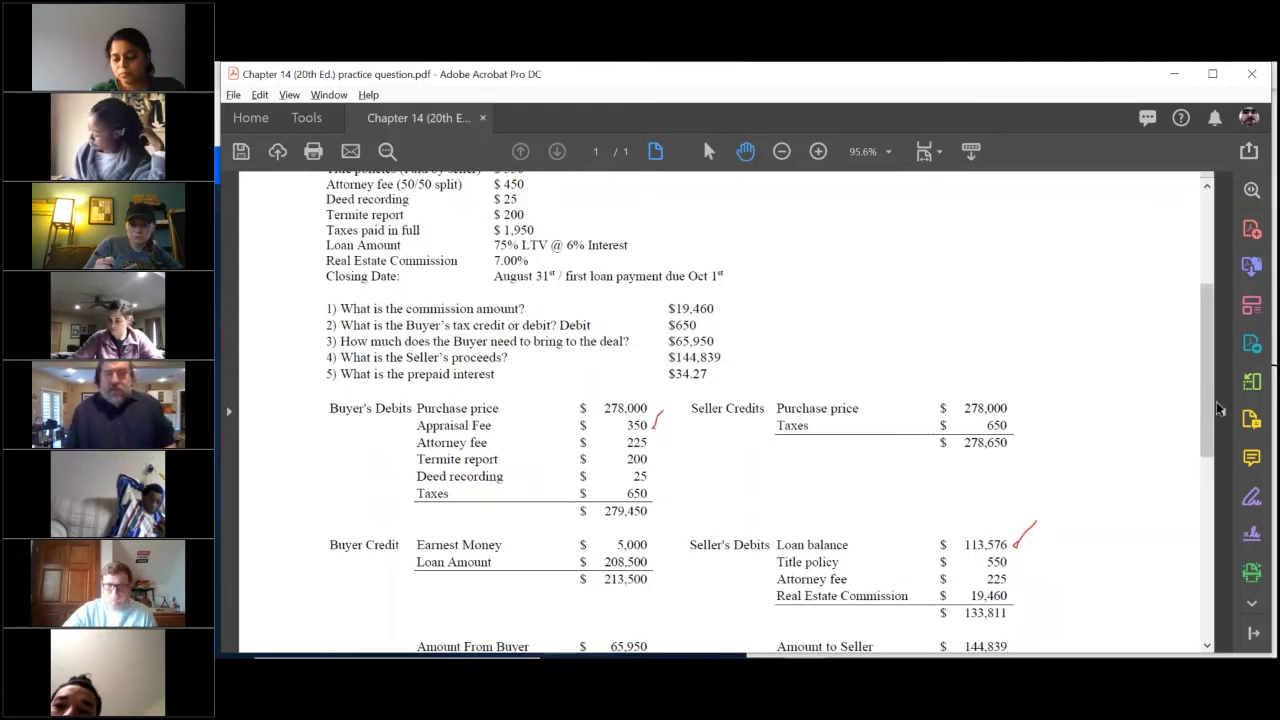
scroll(1112, 283, up, 2)
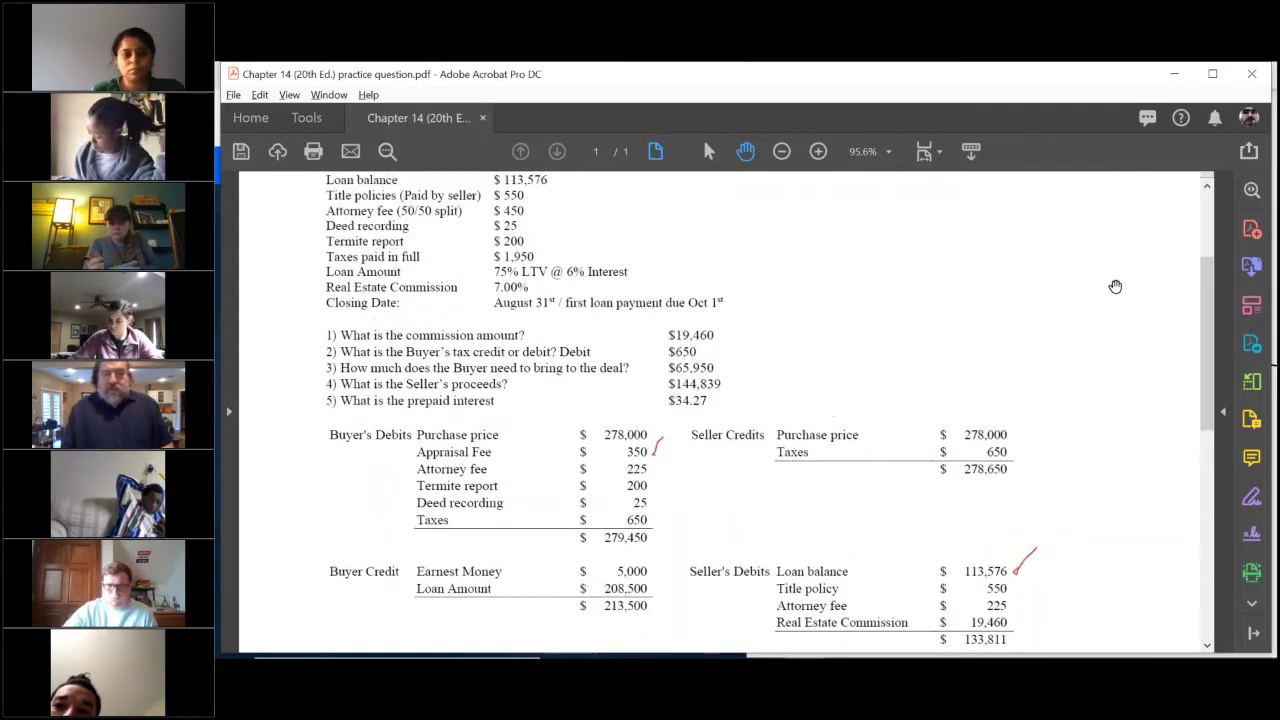
scroll(1115, 287, up, 1)
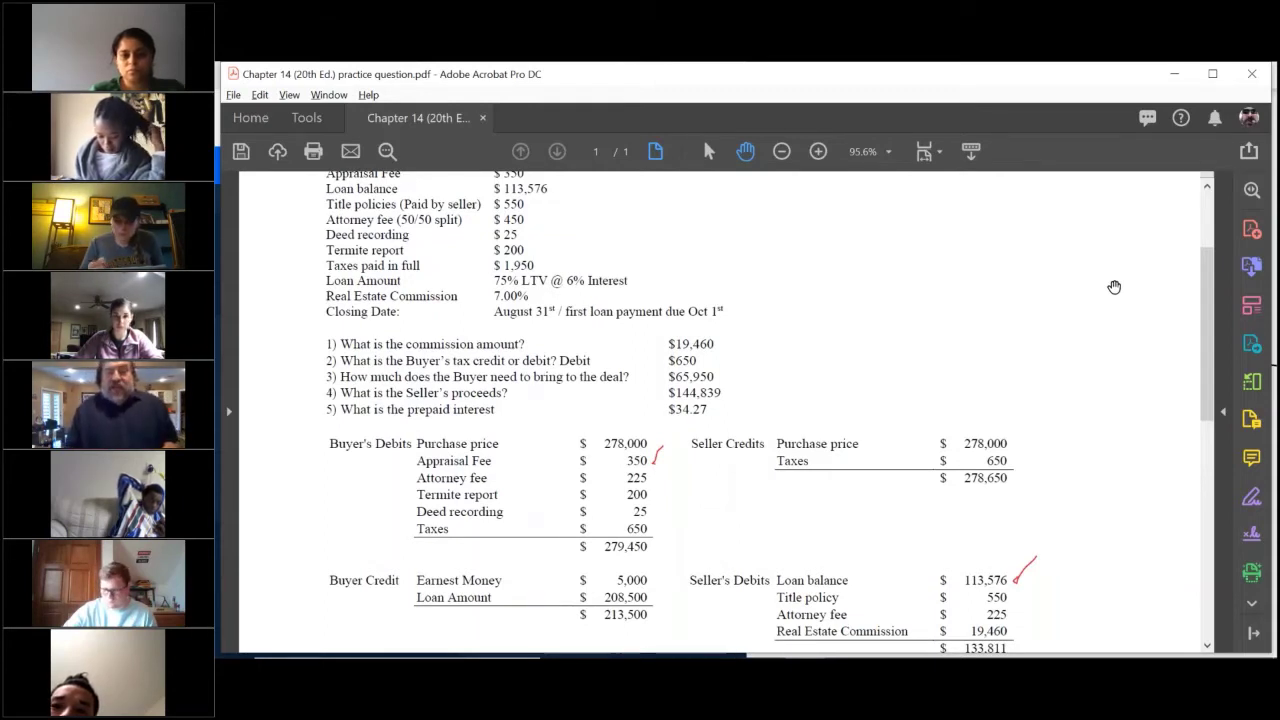
scroll(1114, 287, down, 1)
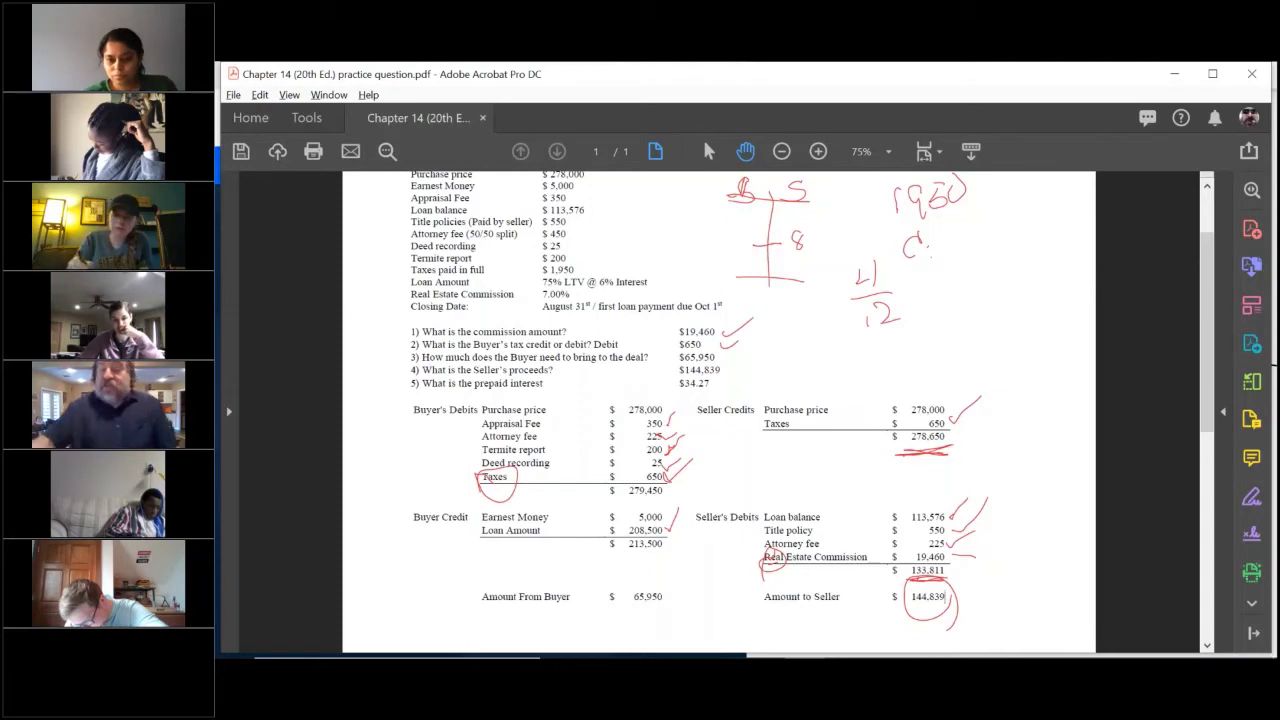
Tick the Seller's Debits figures in red
drag(956, 548, 1008, 520)
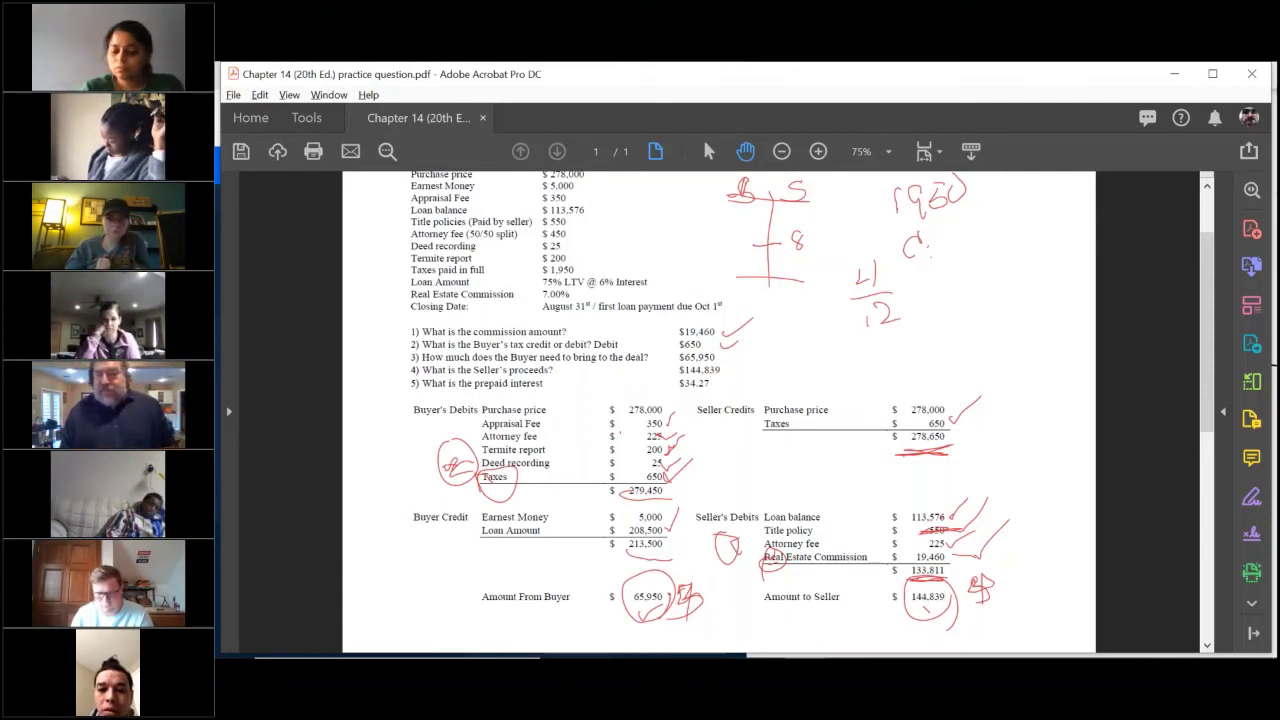
Stop sharing the practice PDF in Acrobat
click(1173, 73)
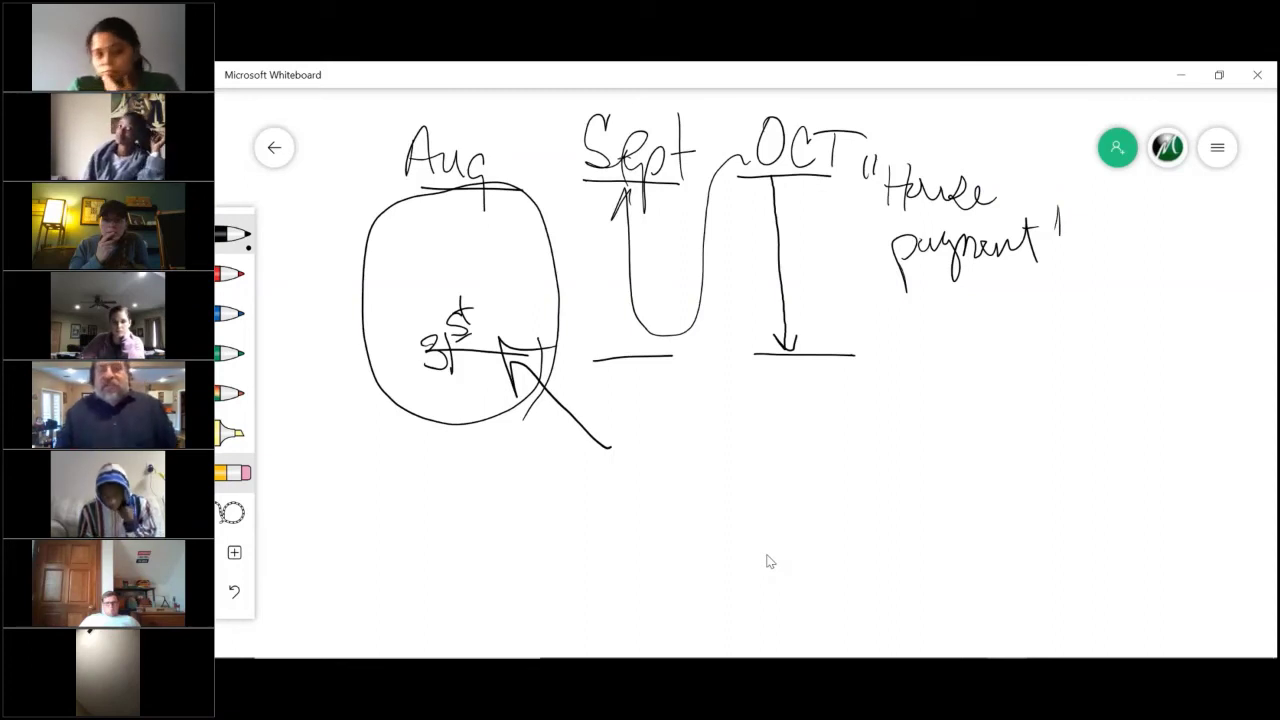
After checking the PDF, erase the stray mark and write 208,500 × .06 underlined
key(alt+Tab)
key(alt+Tab)
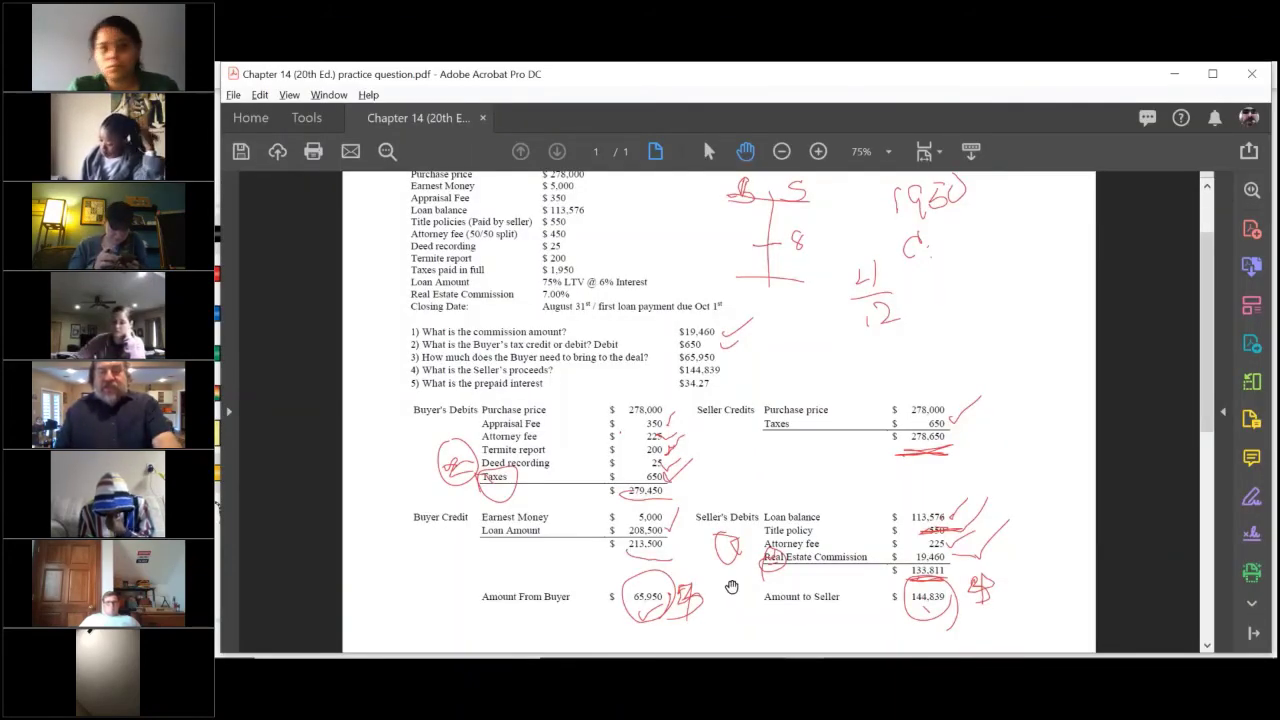
key(alt+Tab)
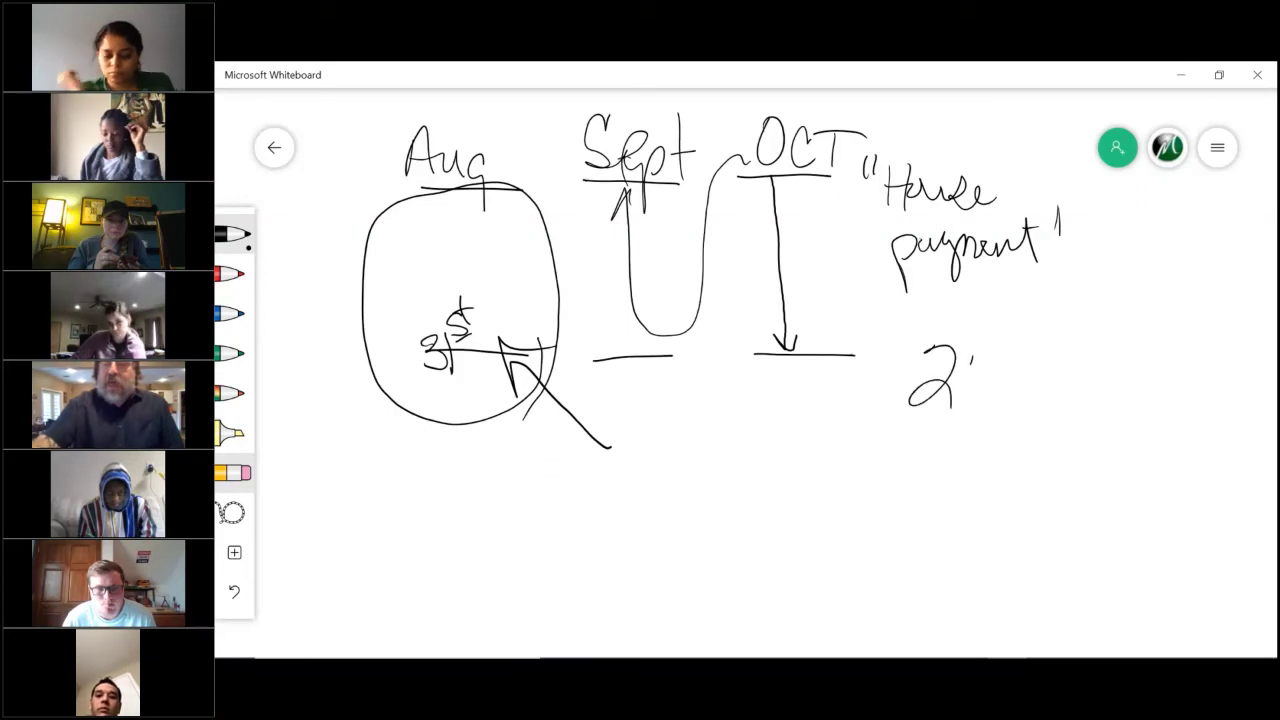
drag(945, 350, 907, 395)
drag(735, 424, 765, 452)
mouse_move(815, 418)
mouse_down()
mouse_move(800, 452)
mouse_move(828, 460)
mouse_up()
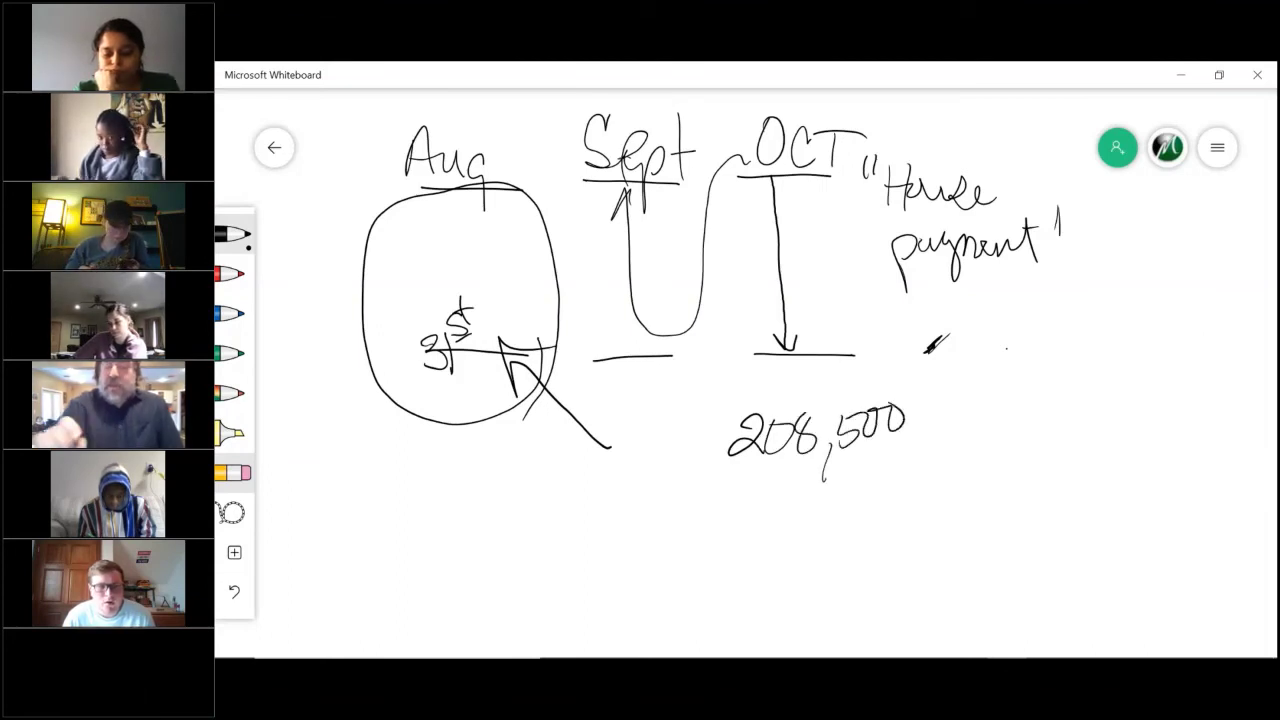
key(alt+Tab)
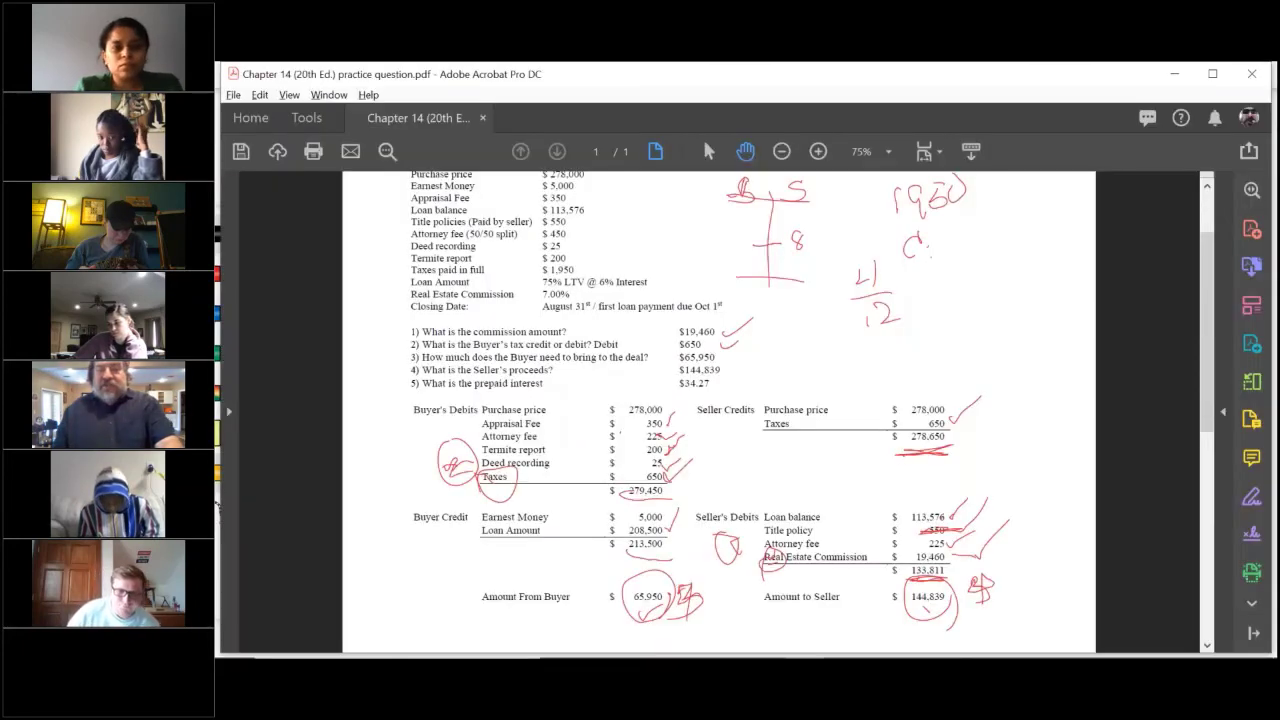
key(alt+Tab)
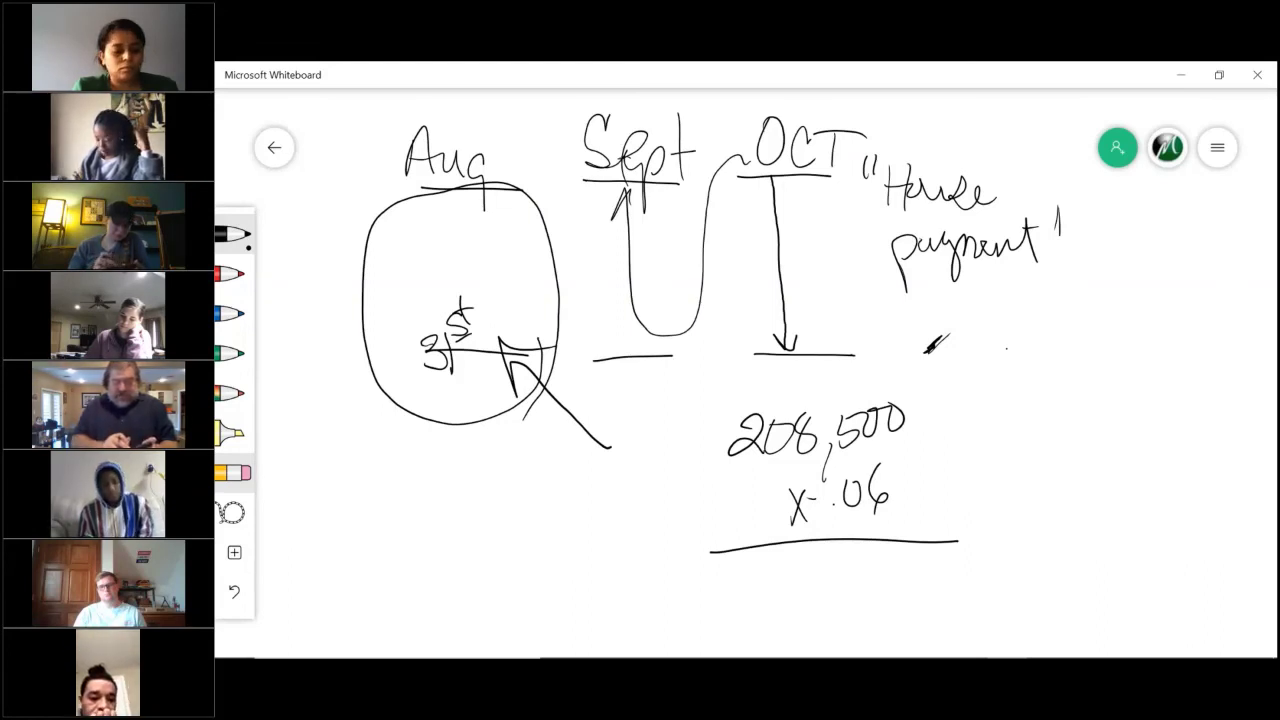
Write the yearly interest product under the line and divide it by 365
mouse_move(762, 555)
mouse_down()
mouse_move(772, 605)
mouse_move(827, 630)
mouse_up()
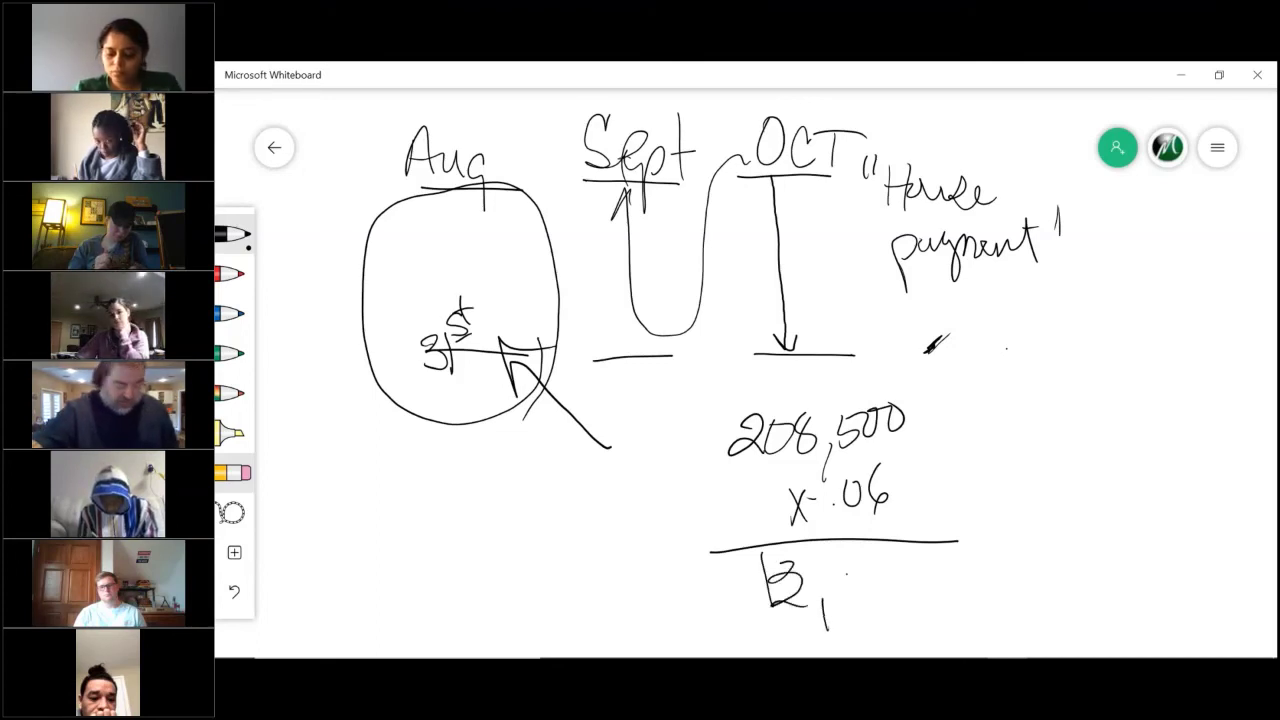
drag(849, 582, 847, 603)
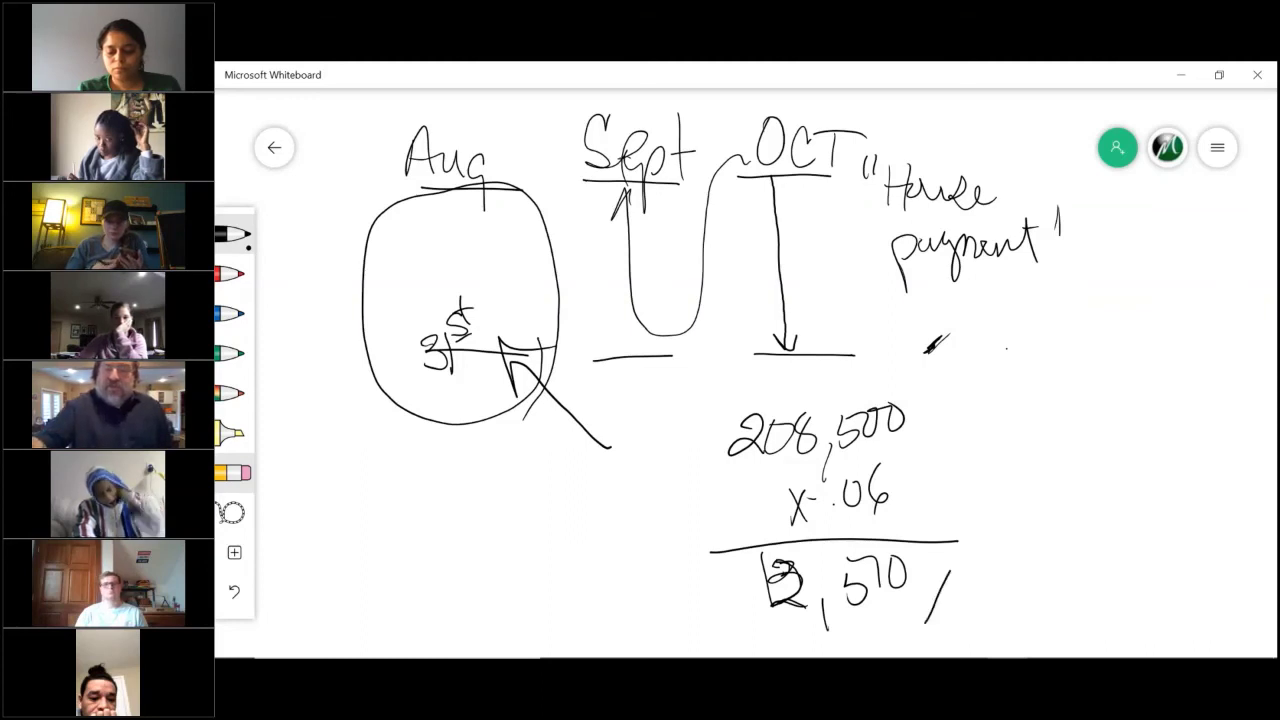
drag(984, 580, 986, 598)
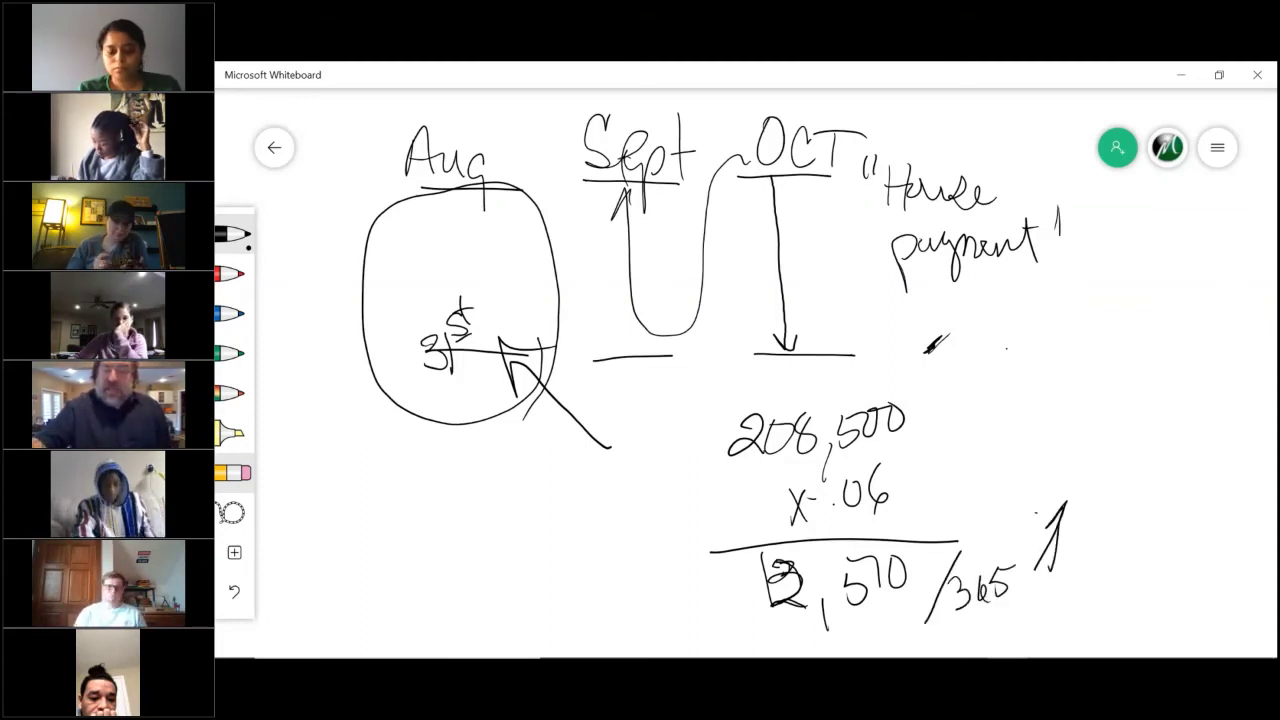
Write the daily interest result $34.27 and double-underline it
drag(1020, 390, 1013, 432)
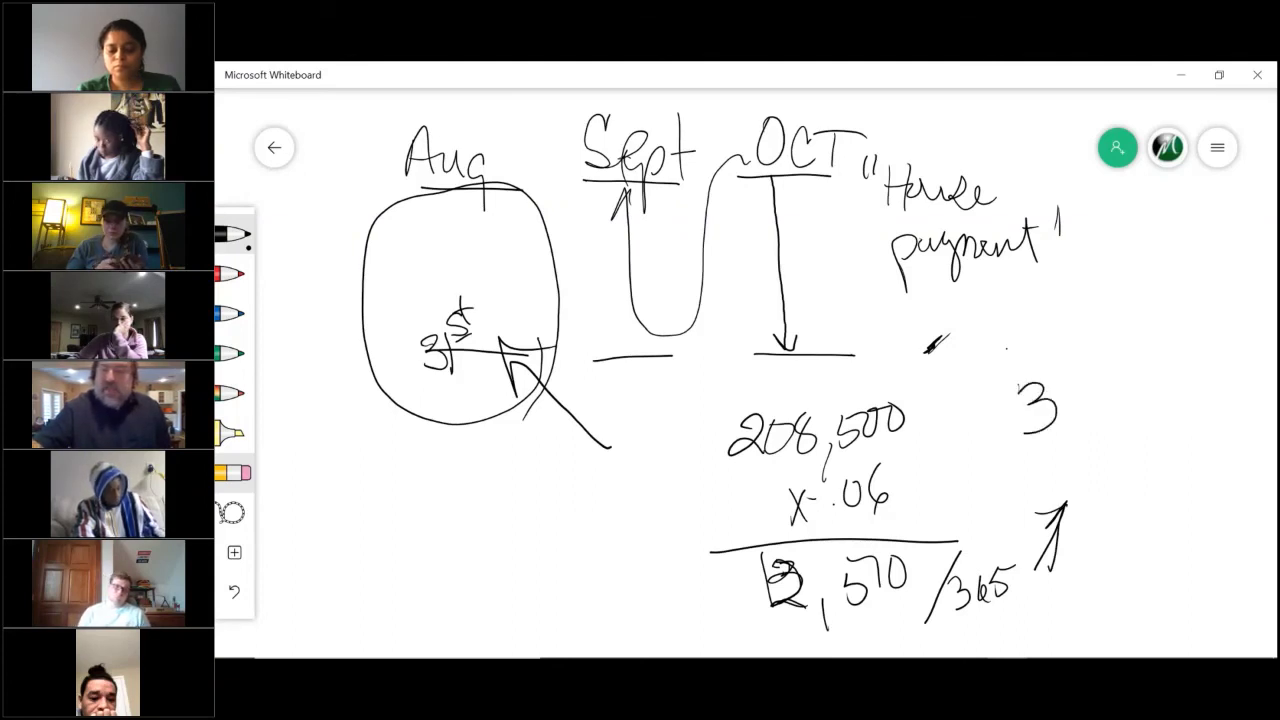
mouse_move(1006, 362)
mouse_down()
mouse_move(984, 382)
mouse_move(996, 388)
mouse_up()
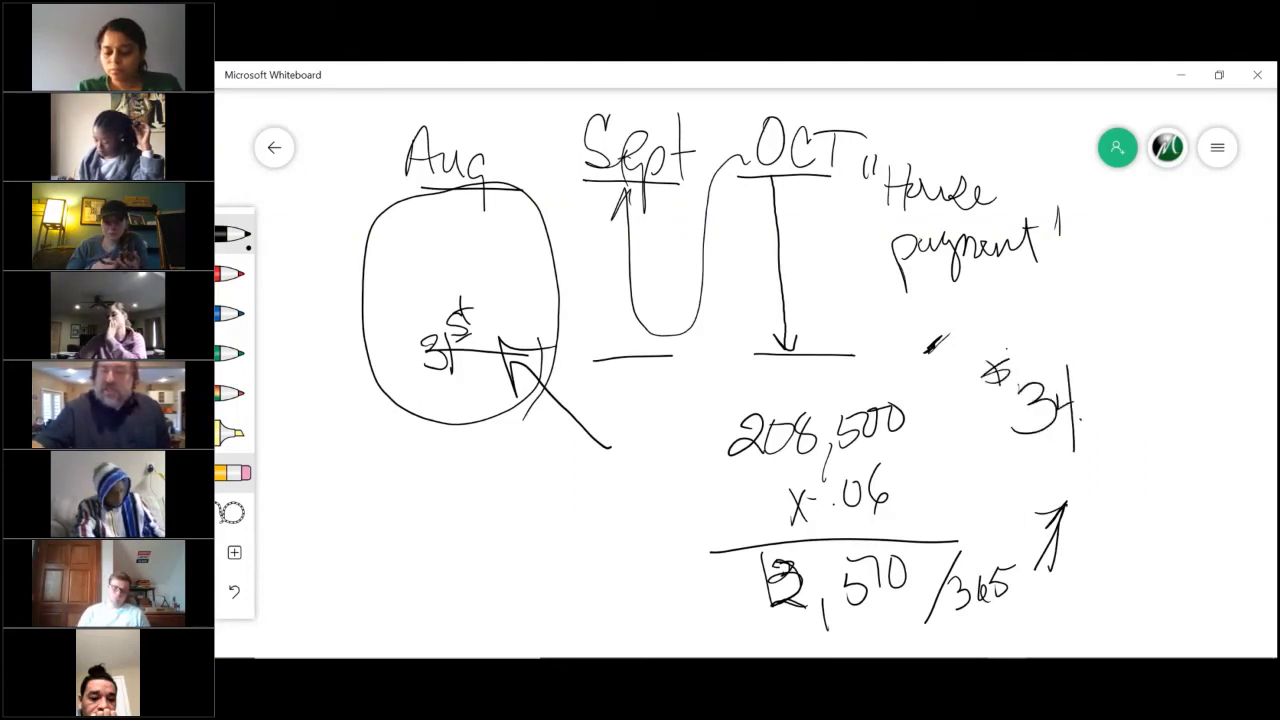
mouse_move(1092, 392)
mouse_down()
mouse_move(1116, 418)
mouse_move(1128, 378)
mouse_up()
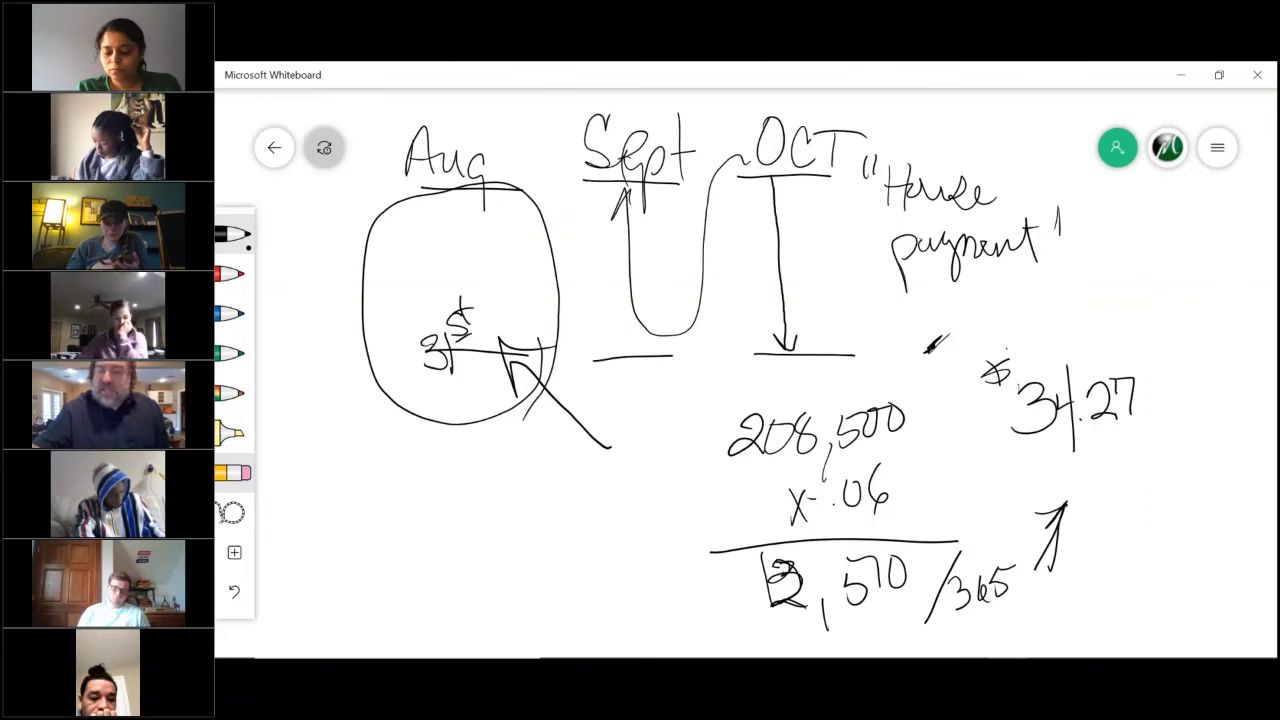
drag(1058, 469, 1136, 461)
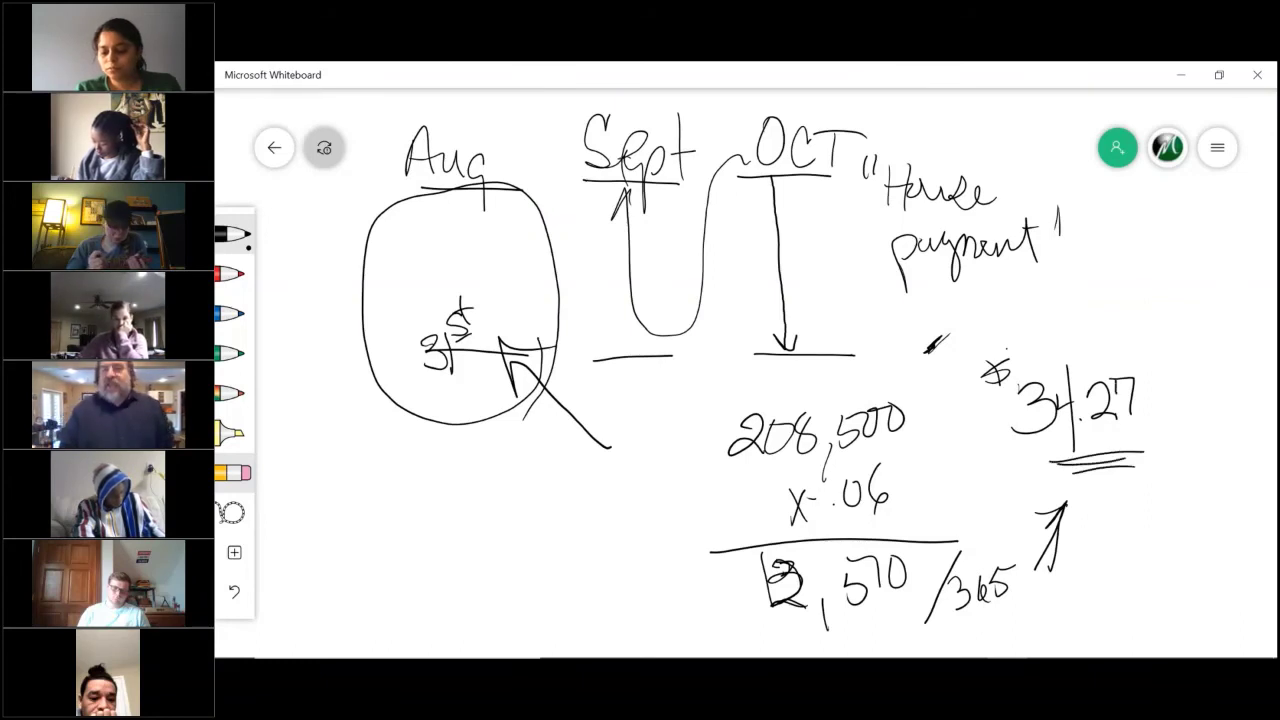